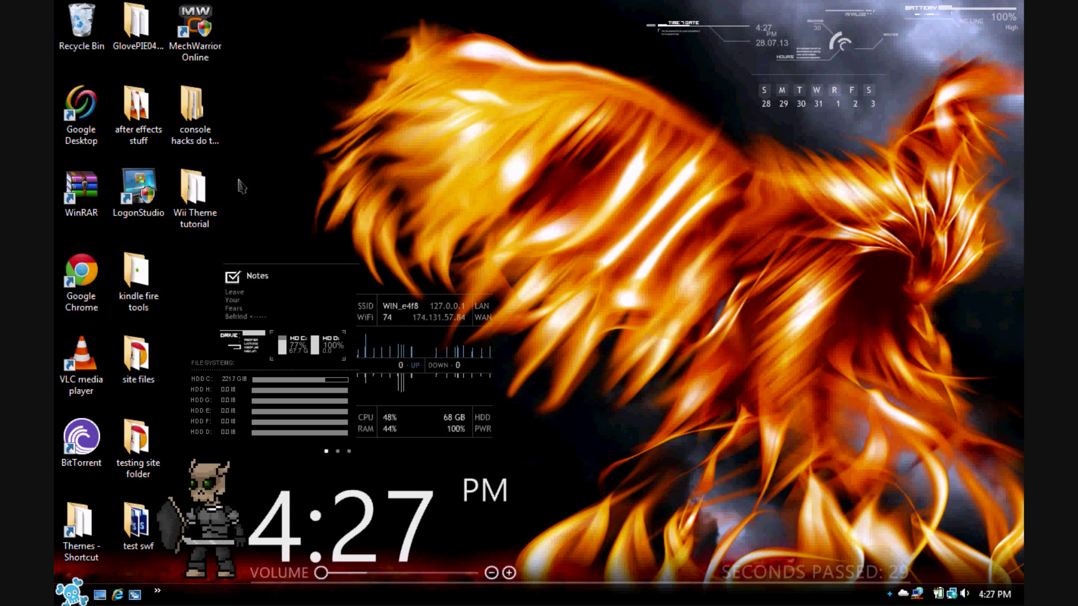
- Open the Wii Theme tutorial folder and extract Wii Theme Pack there, adding template3.2, template4.0 and newrunfirst.mym
double_click(196, 191)
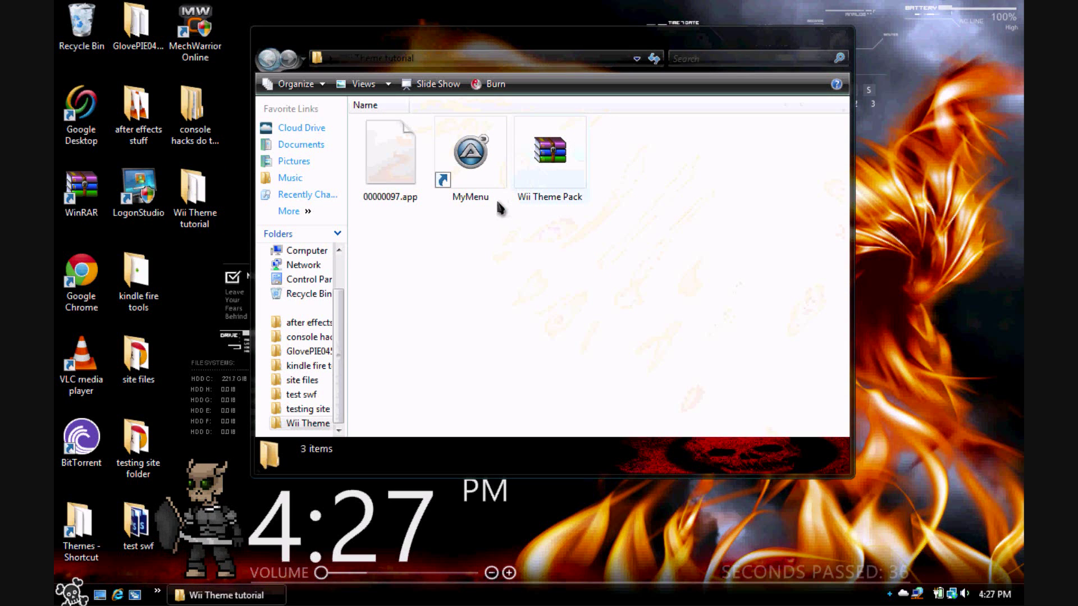
click(396, 151)
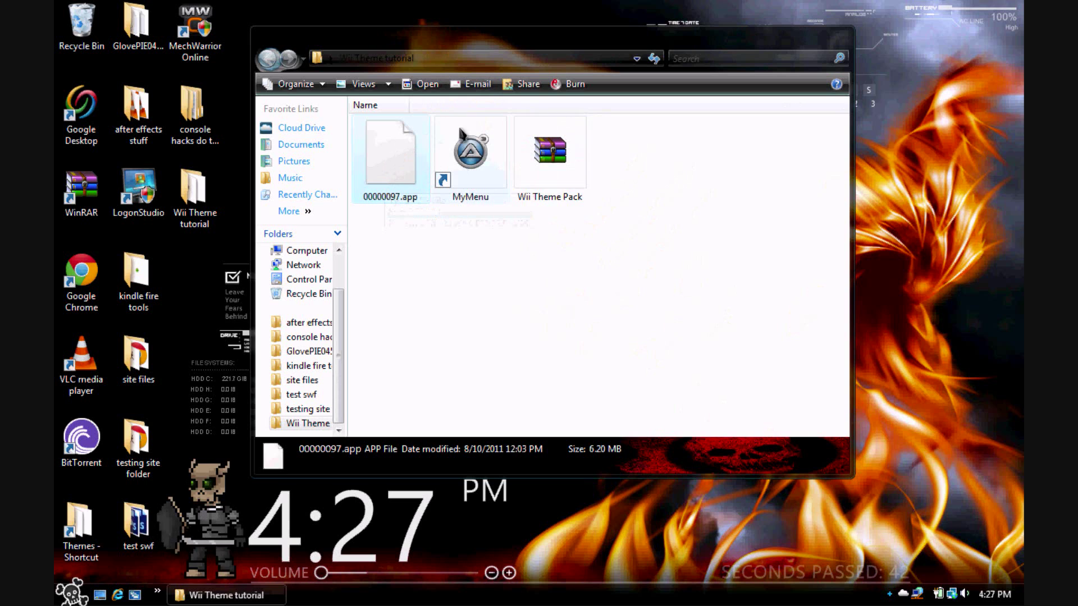
click(481, 157)
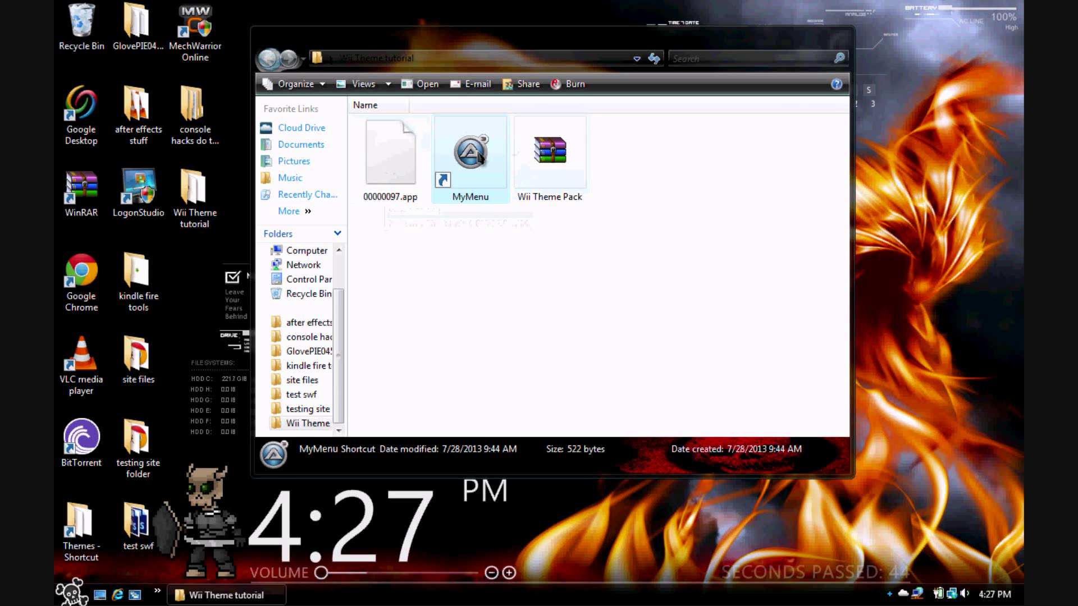
click(517, 169)
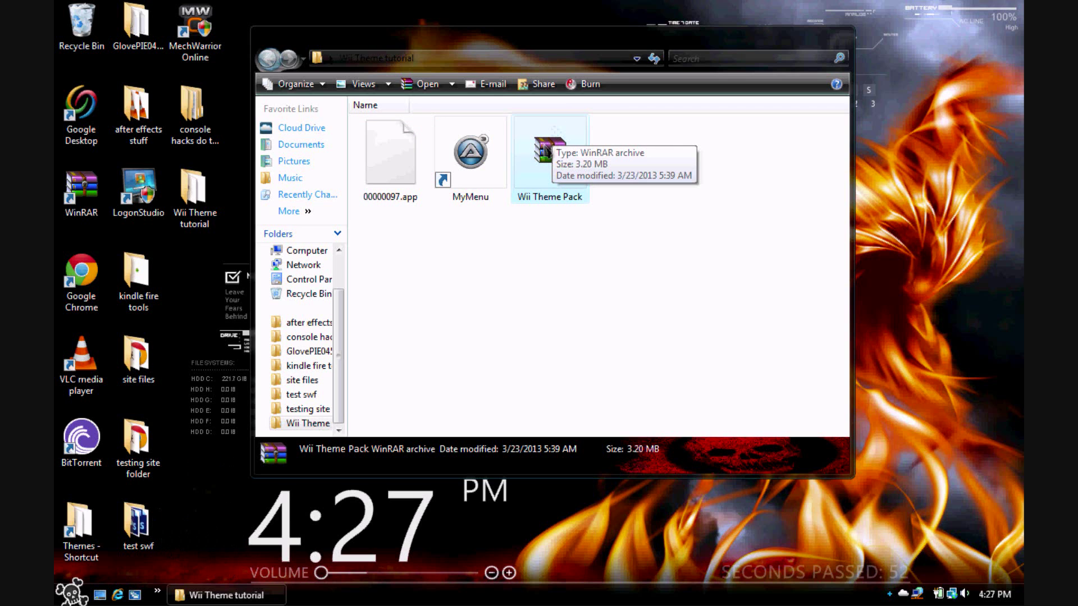
right_click(551, 147)
click(580, 184)
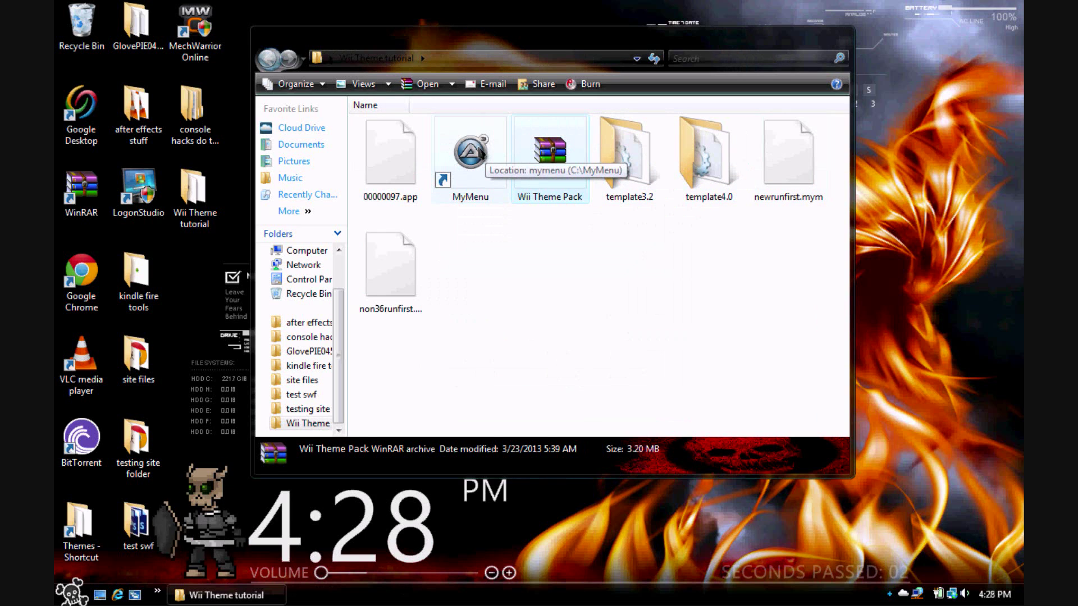
- Launch MyMenu and set 00000097.app from the Wii Theme tutorial folder as the Source file
double_click(481, 155)
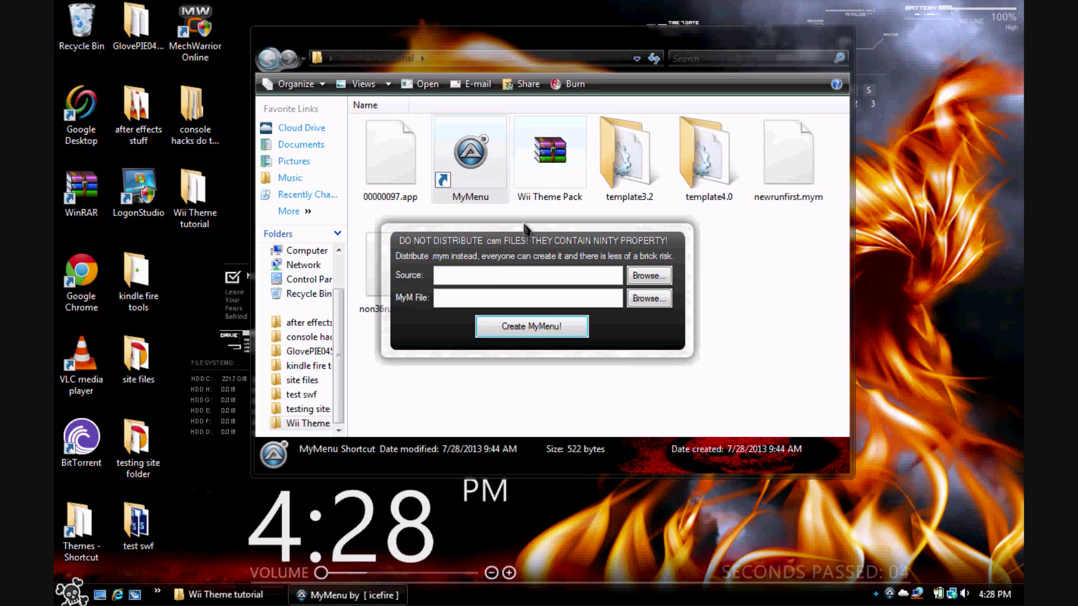
drag(526, 228, 297, 48)
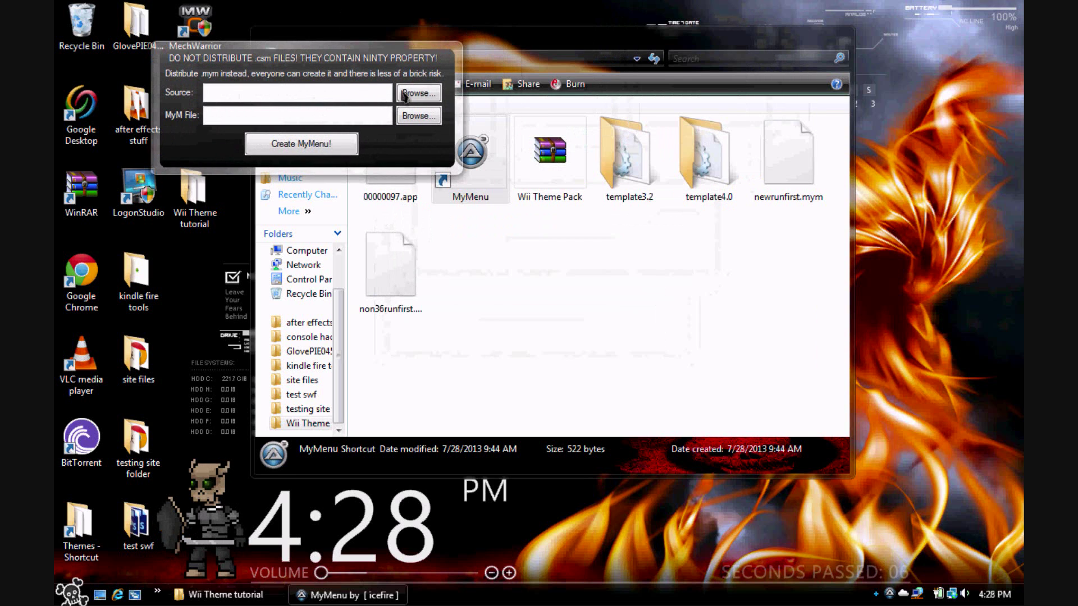
click(416, 93)
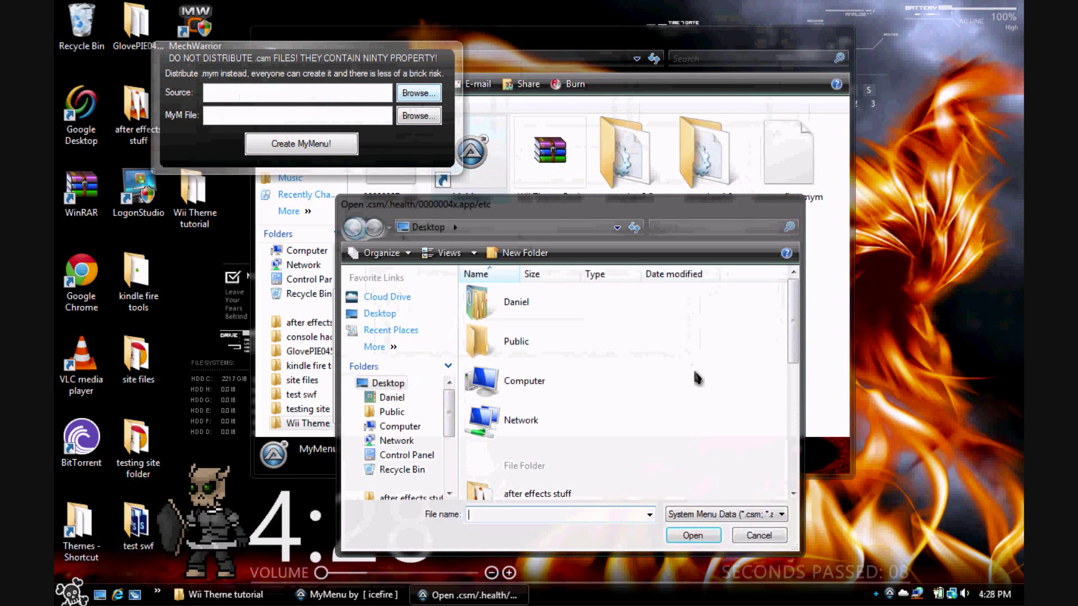
scroll(713, 374, down, 5)
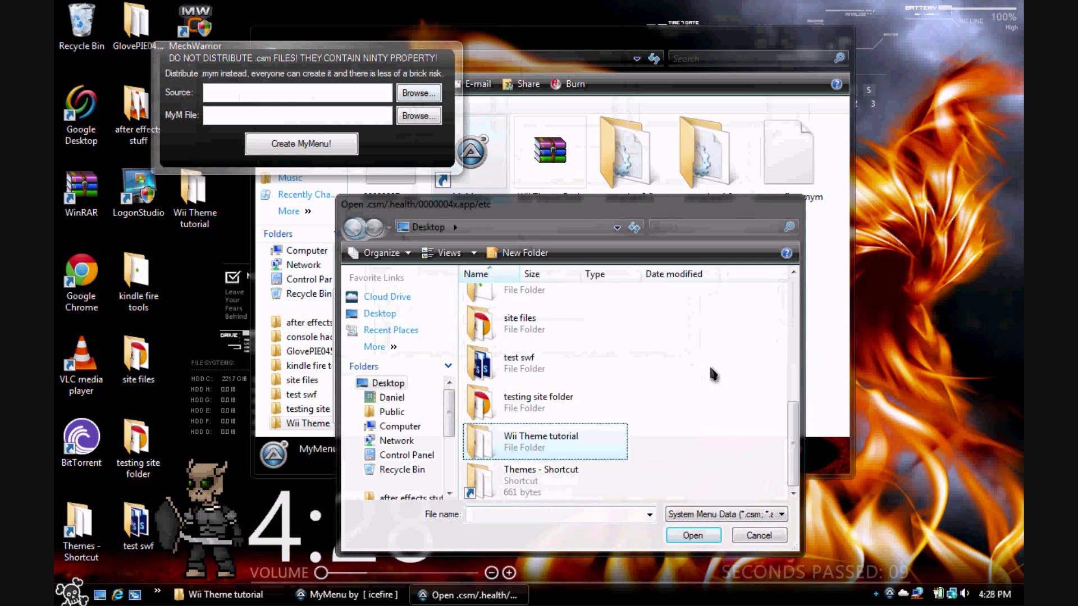
double_click(541, 441)
click(672, 344)
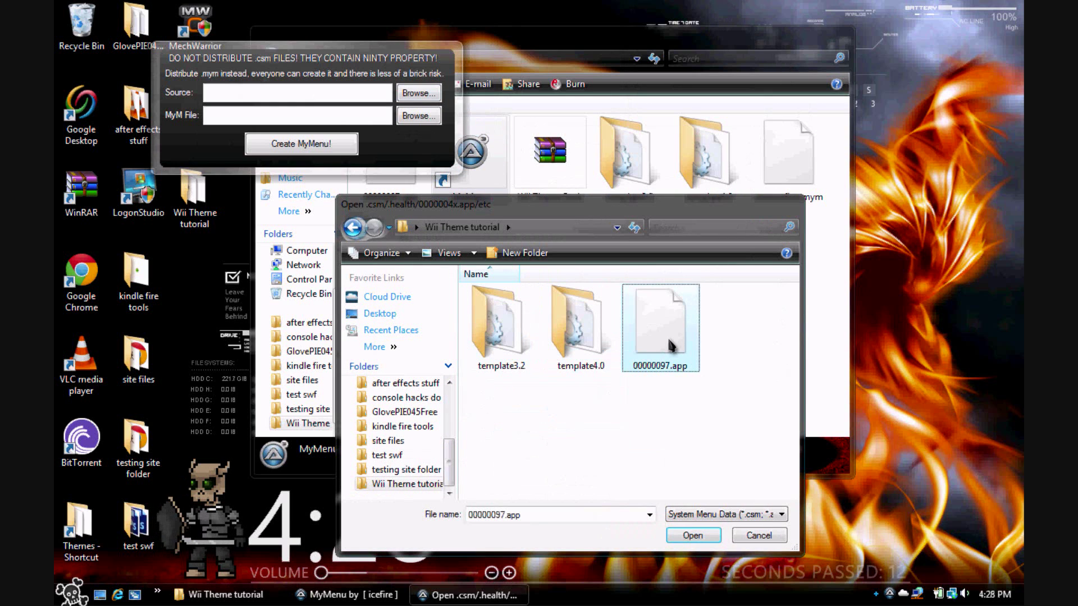
double_click(674, 322)
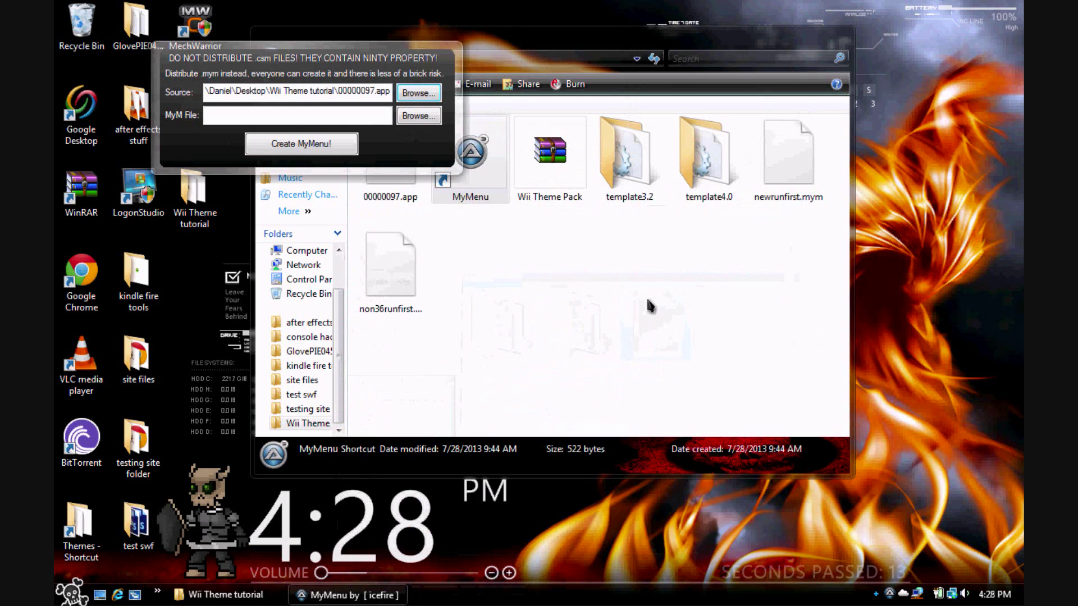
- Choose newrunfirst.mym as the MyM File and run Create MyMenu!
click(421, 125)
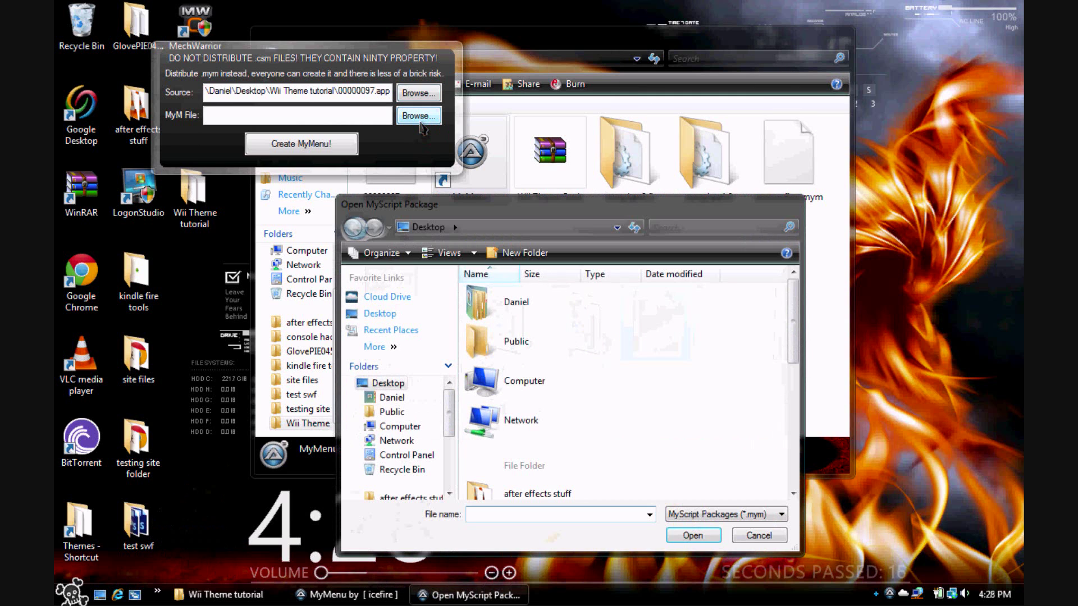
scroll(637, 421, down, 5)
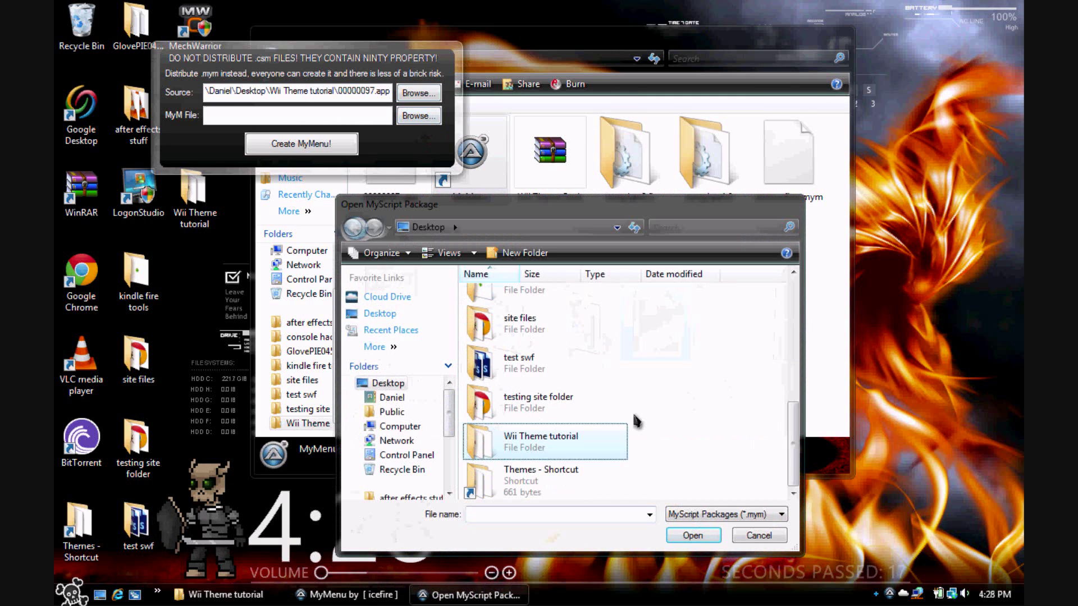
double_click(508, 444)
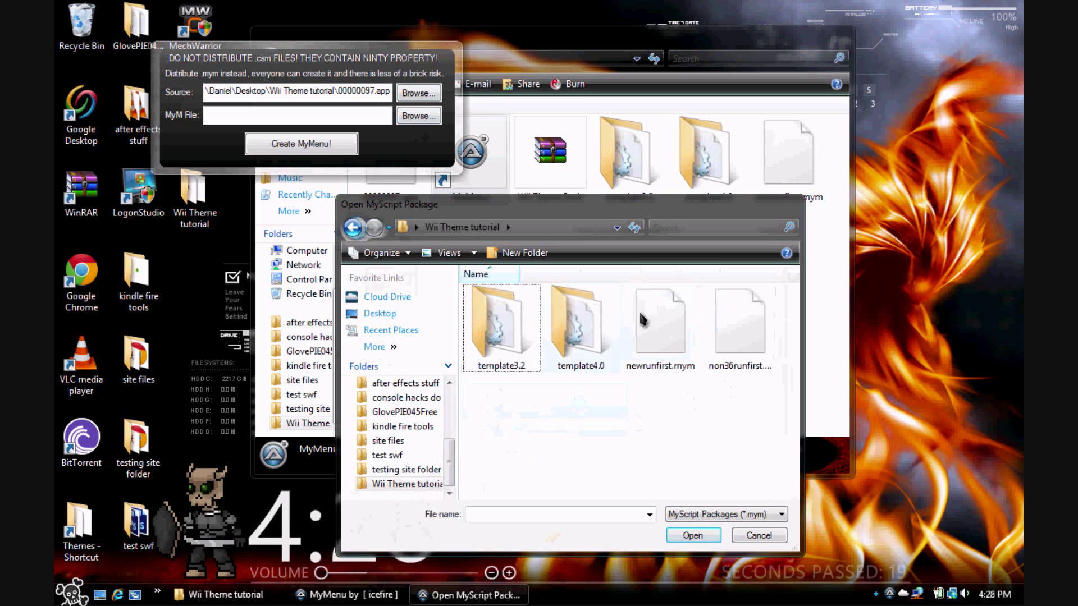
click(672, 330)
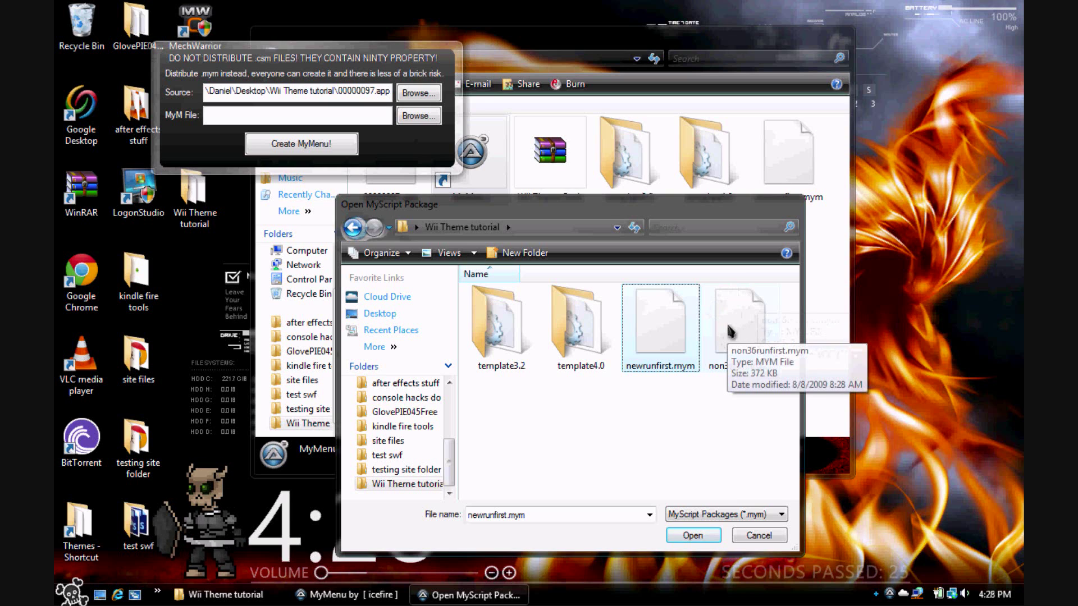
double_click(662, 327)
click(342, 152)
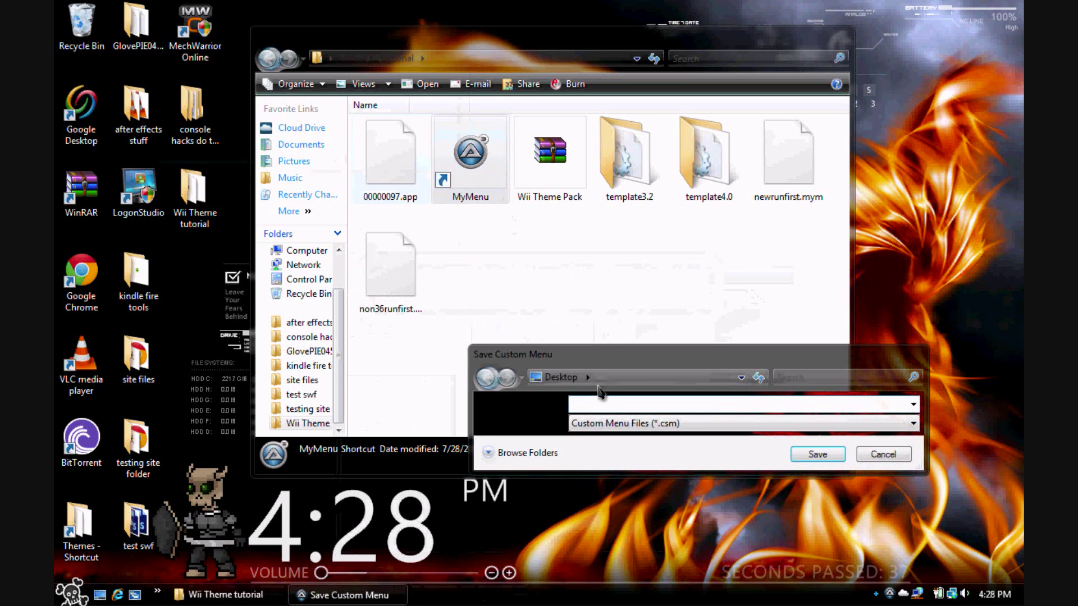
- Pick the Wii Theme tutorial folder as the save location and save the custom menu as wiithemefile.csm
click(587, 378)
click(617, 580)
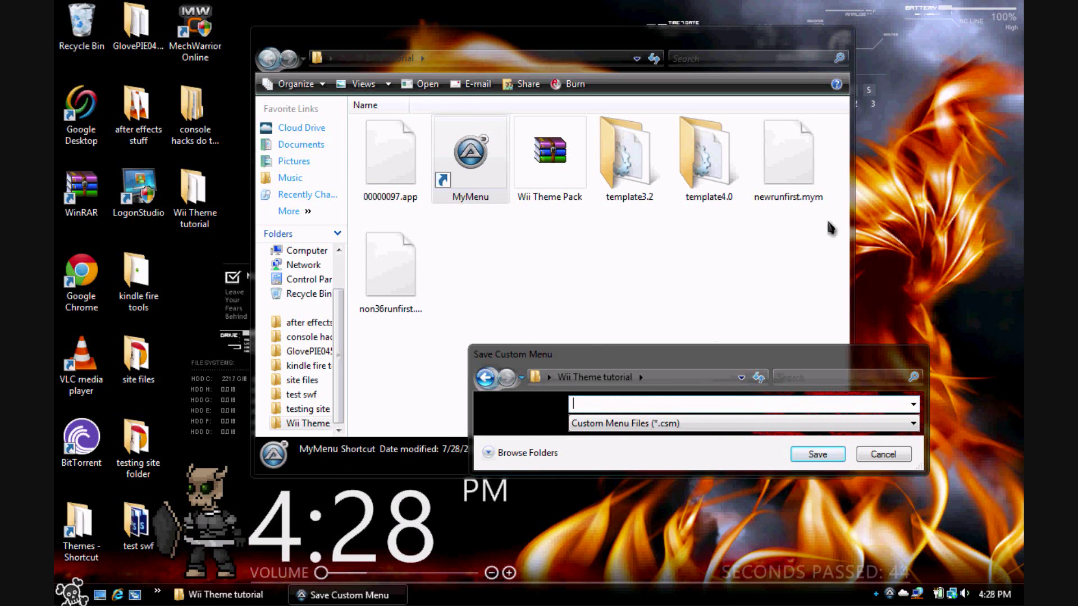
text(wiithemefile.)
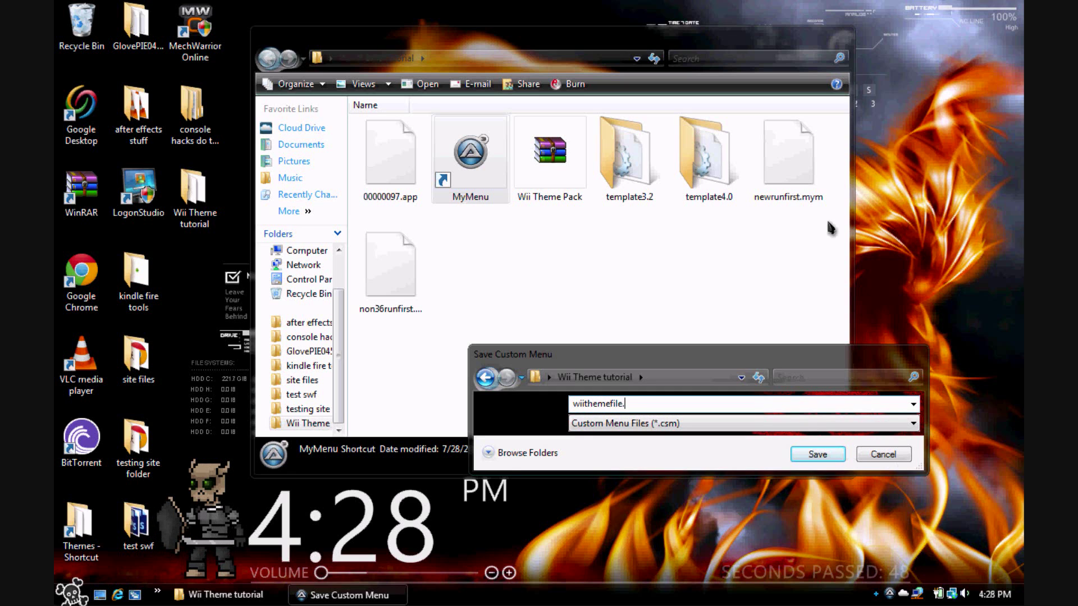
text(csm)
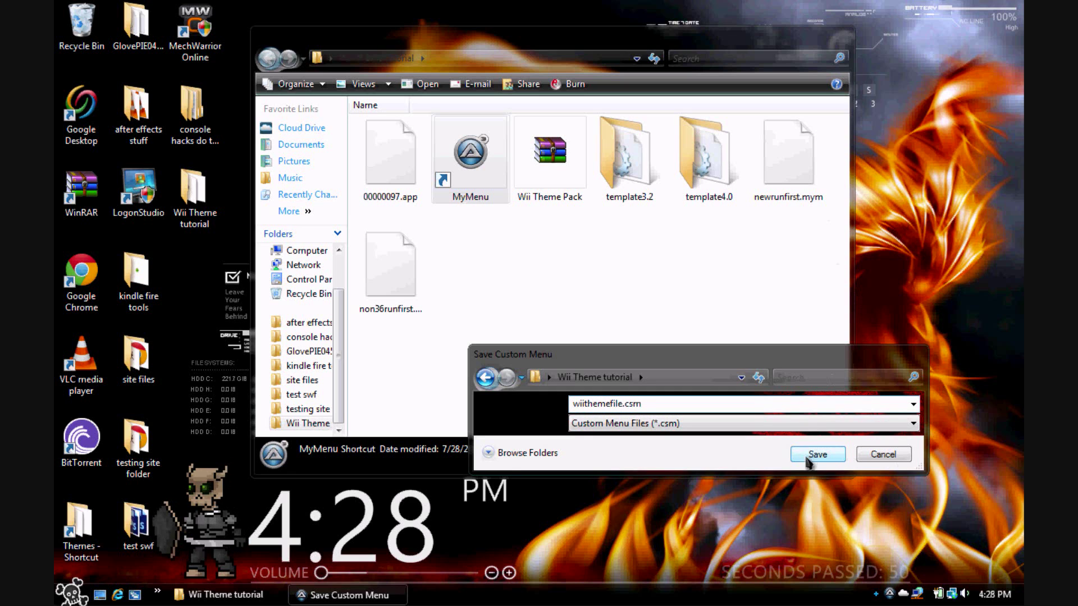
click(813, 456)
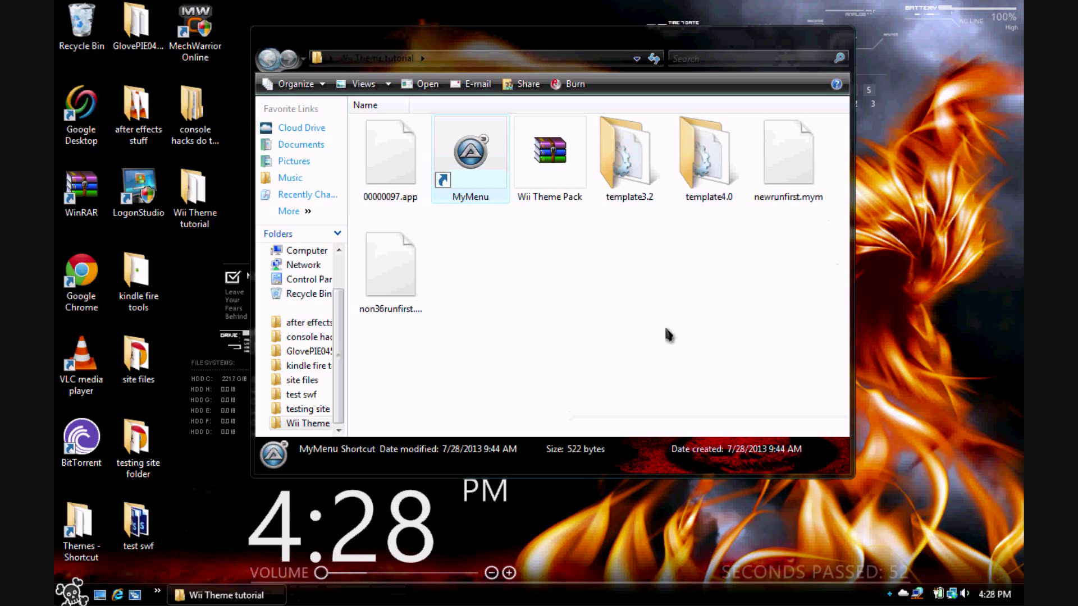
- Navigate into template4.0 > health and bring up the context menu for it_Has_a_US_ENG
double_click(708, 152)
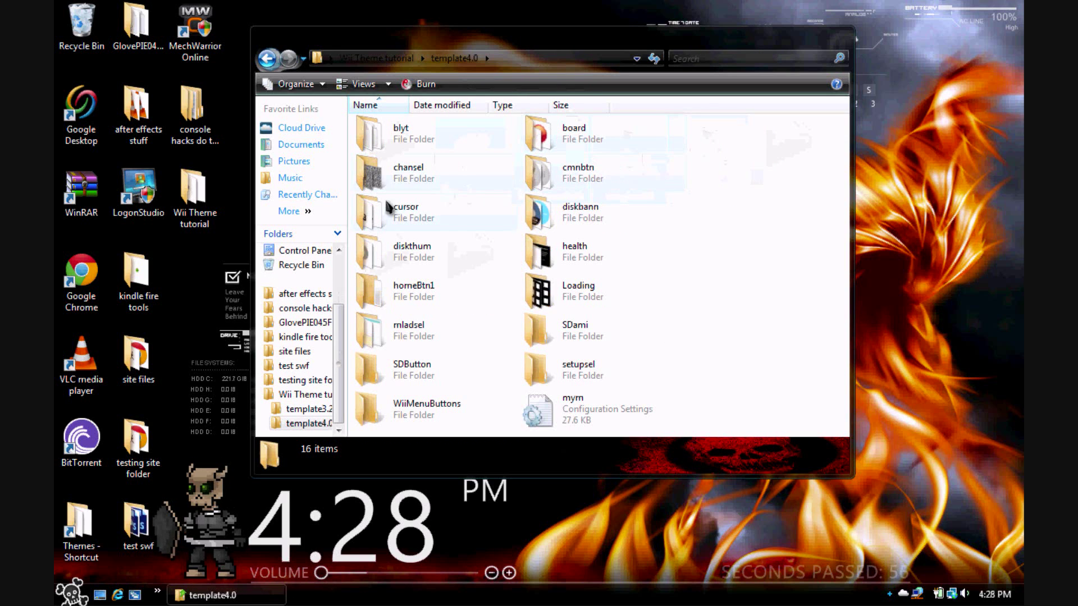
click(267, 58)
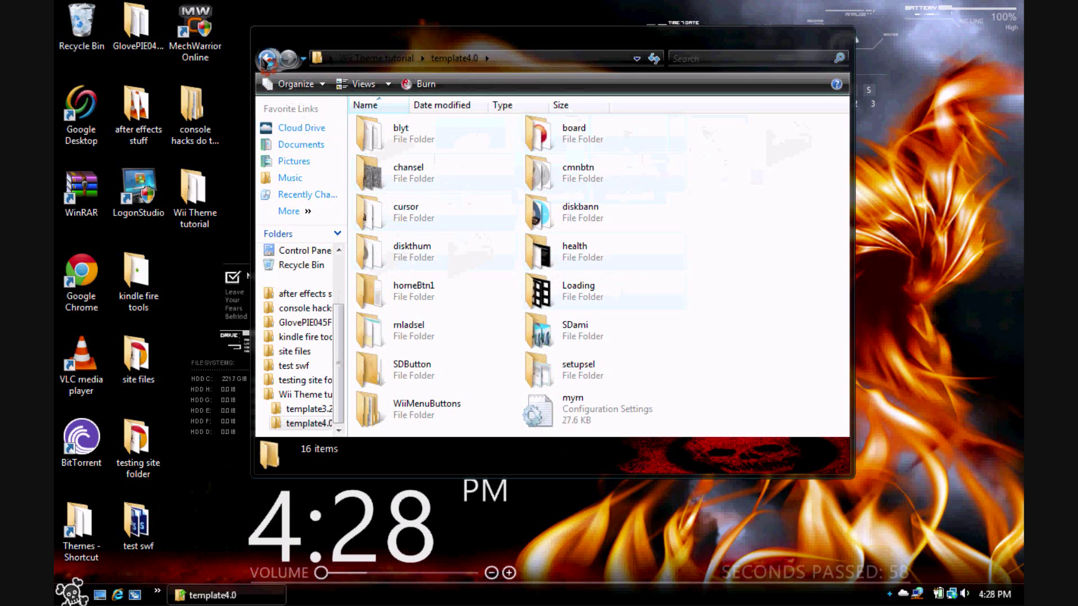
click(640, 168)
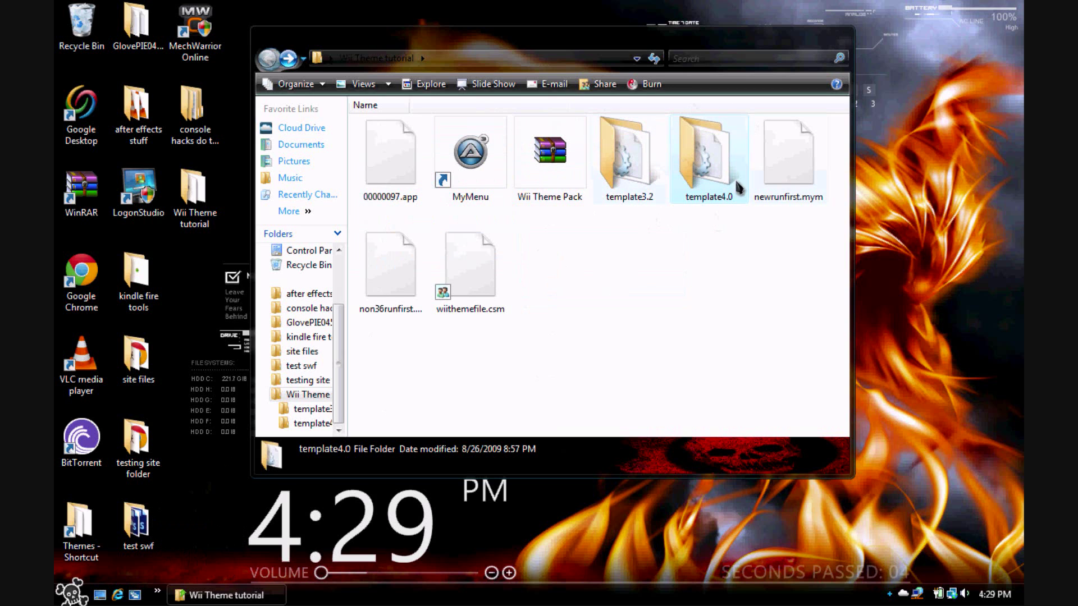
double_click(706, 171)
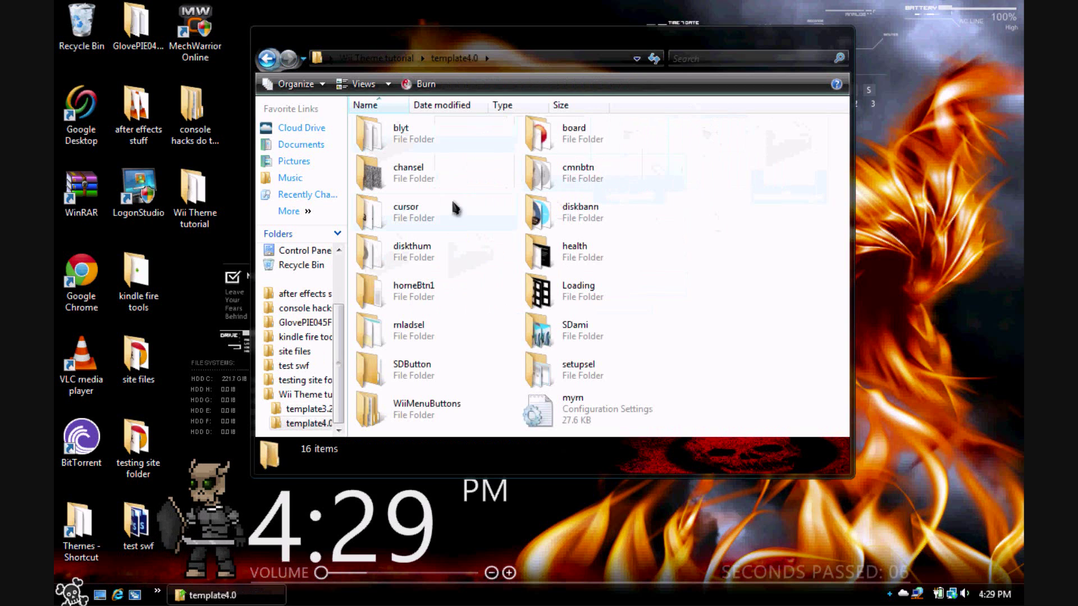
double_click(556, 260)
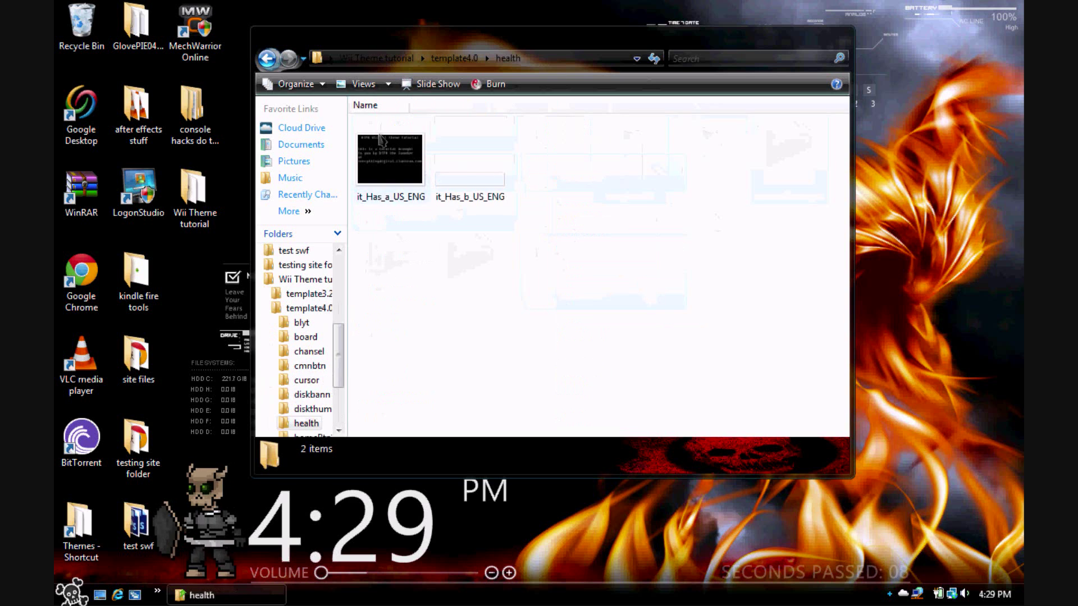
right_click(379, 157)
- Open it_Has_a_US_ENG in Adobe Photoshop CS6 and select the warning text layer
mouse_move(593, 305)
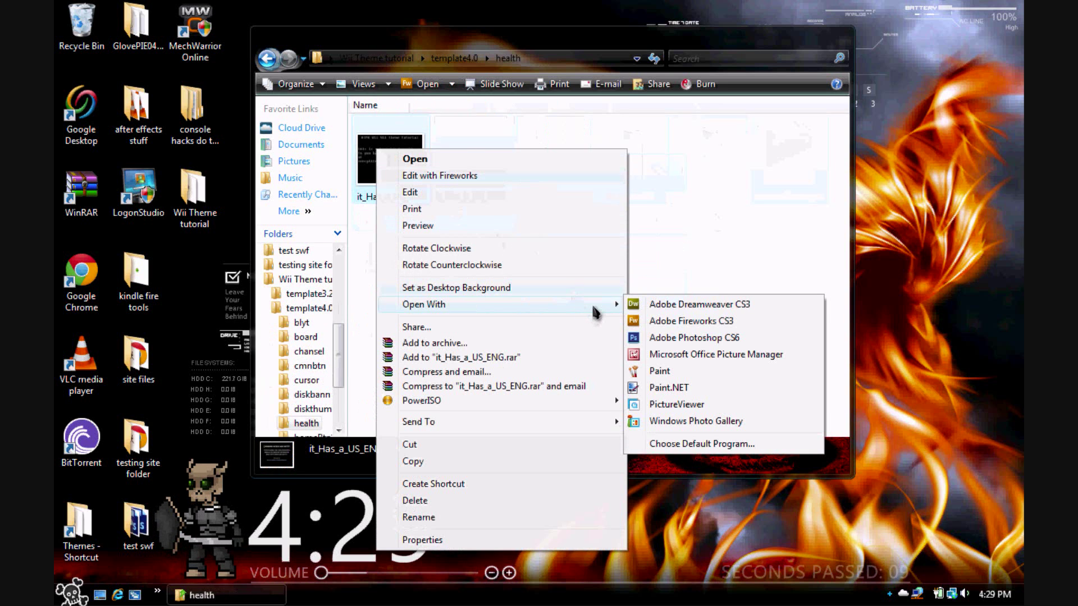
click(665, 338)
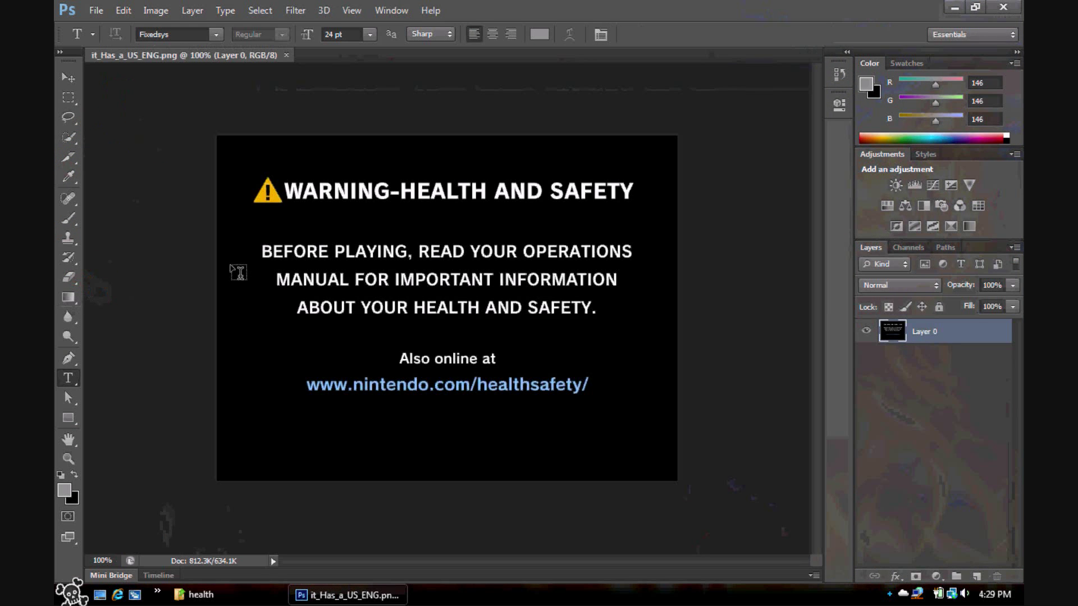
click(140, 127)
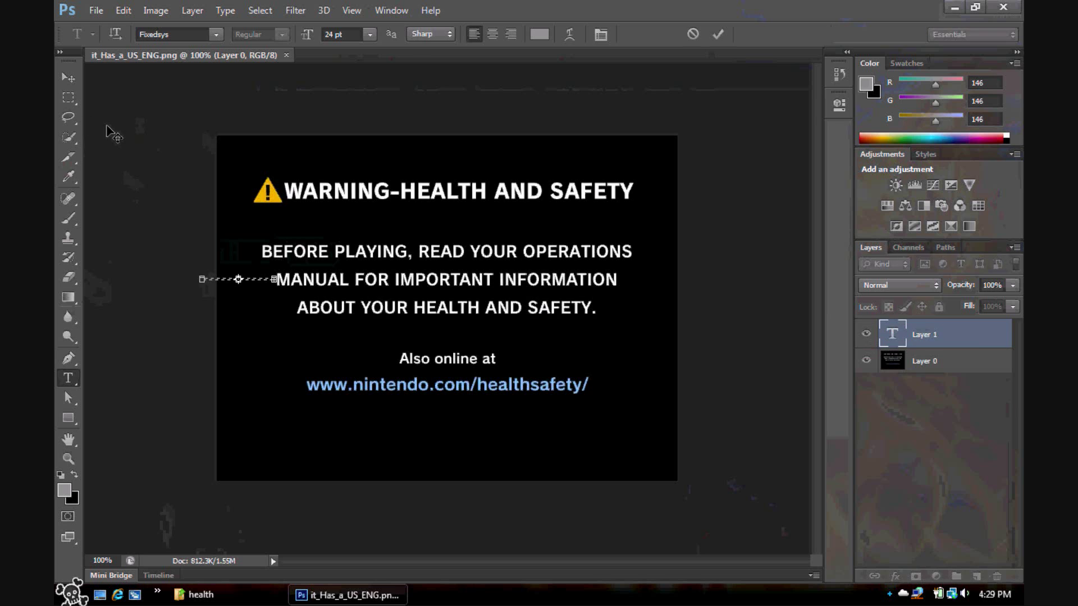
click(68, 97)
- Delete the text layer and drag a light-to-black horizontal gradient across Layer 0
click(69, 304)
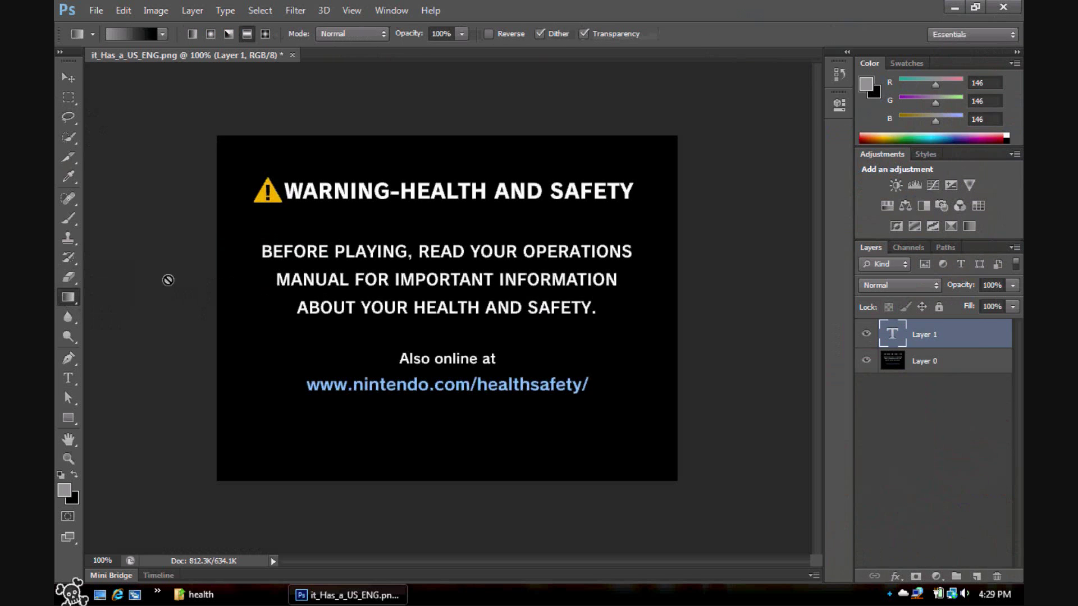
click(348, 285)
click(539, 237)
key(Delete)
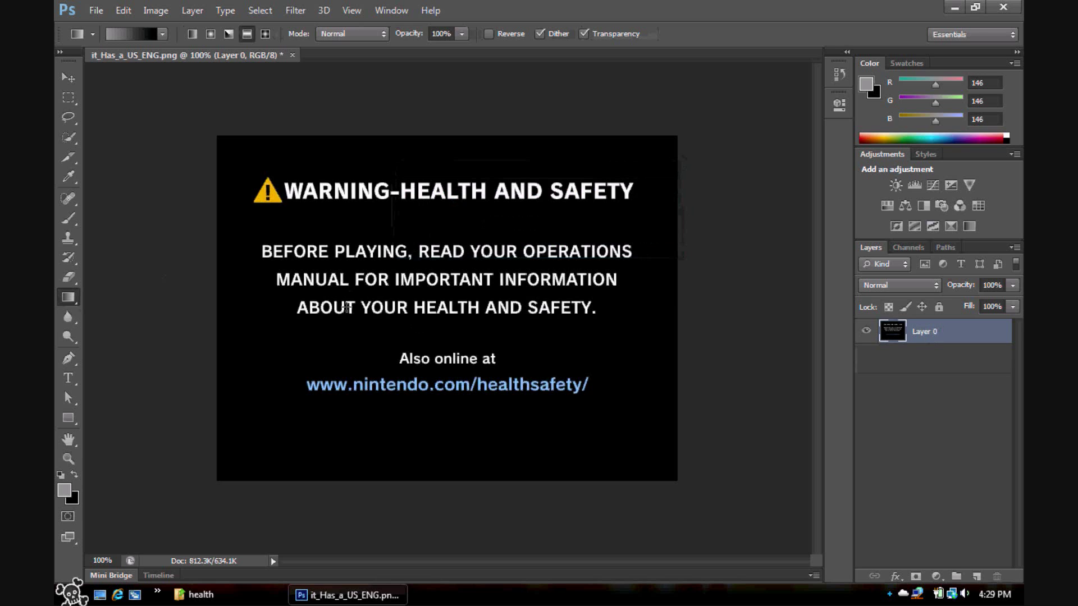
drag(226, 298, 685, 292)
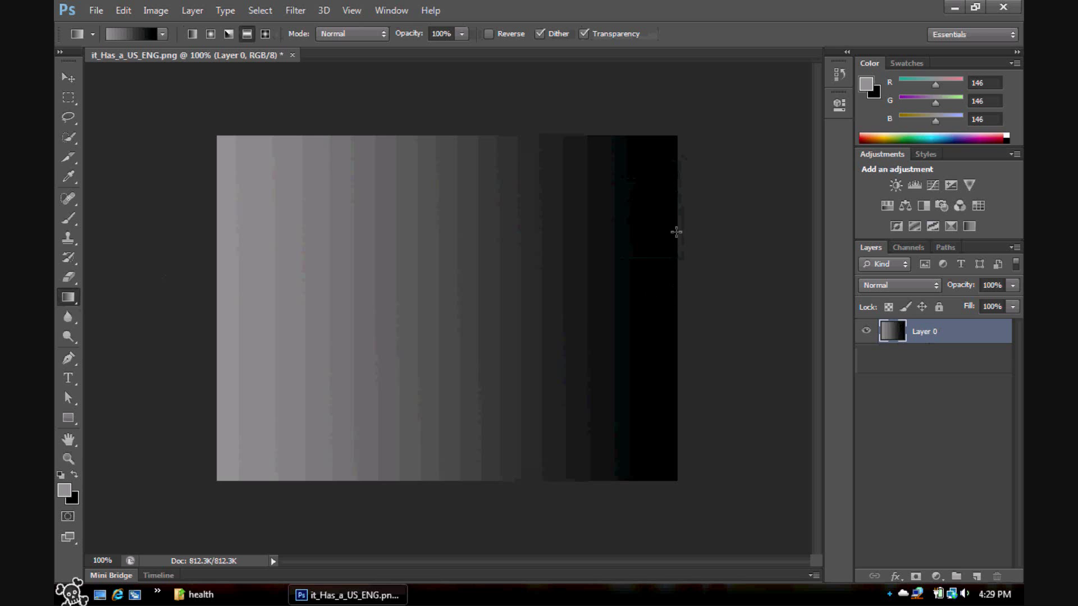
- Add black two-line text 'DTPK Wii THeme' / 'TUTORIAL' near the top of the image
click(68, 378)
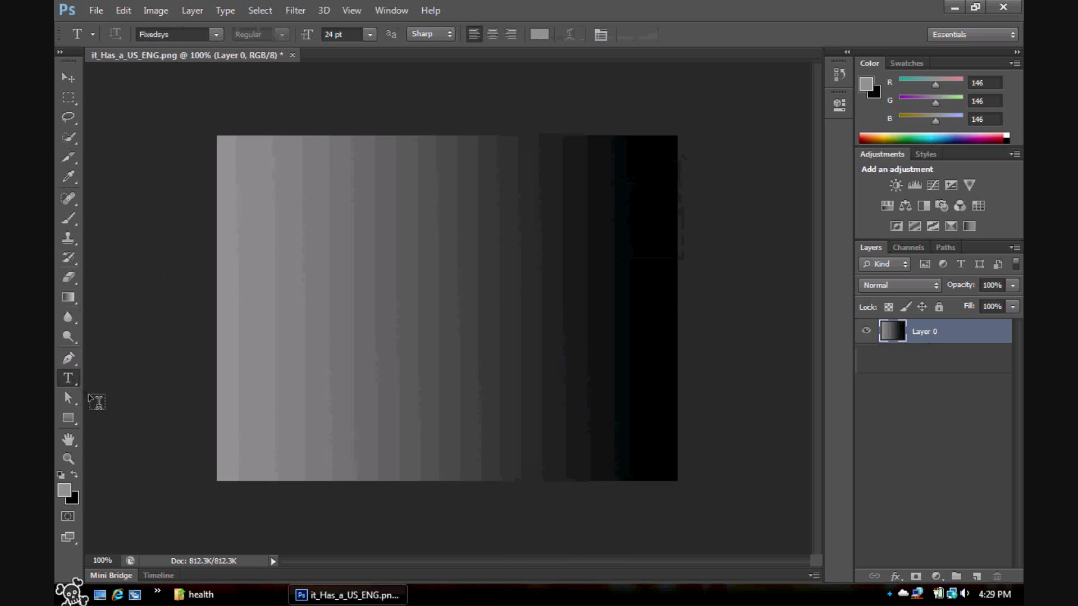
key(x)
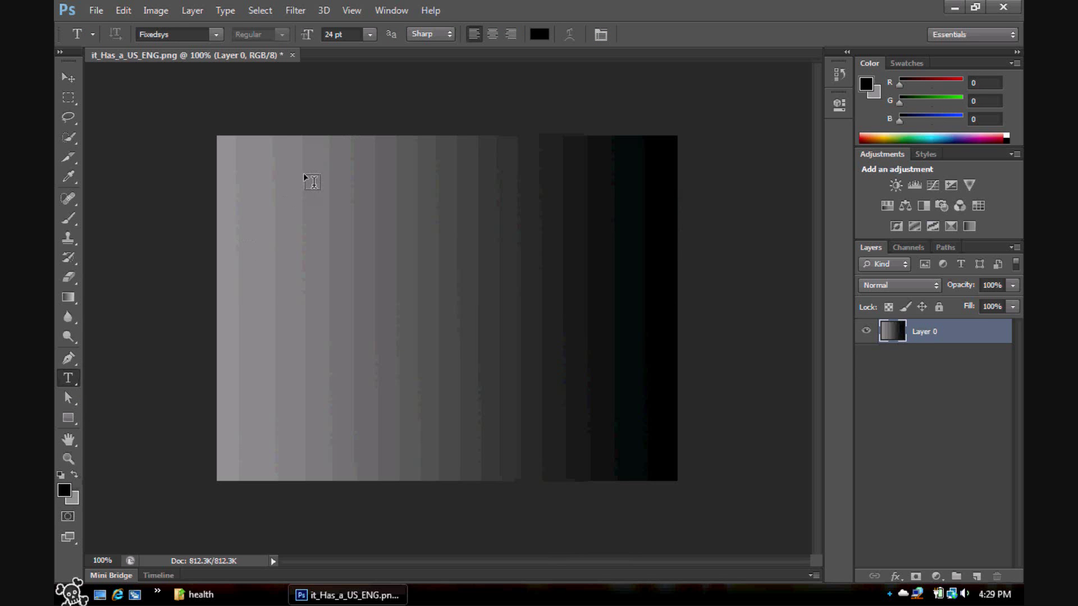
click(312, 181)
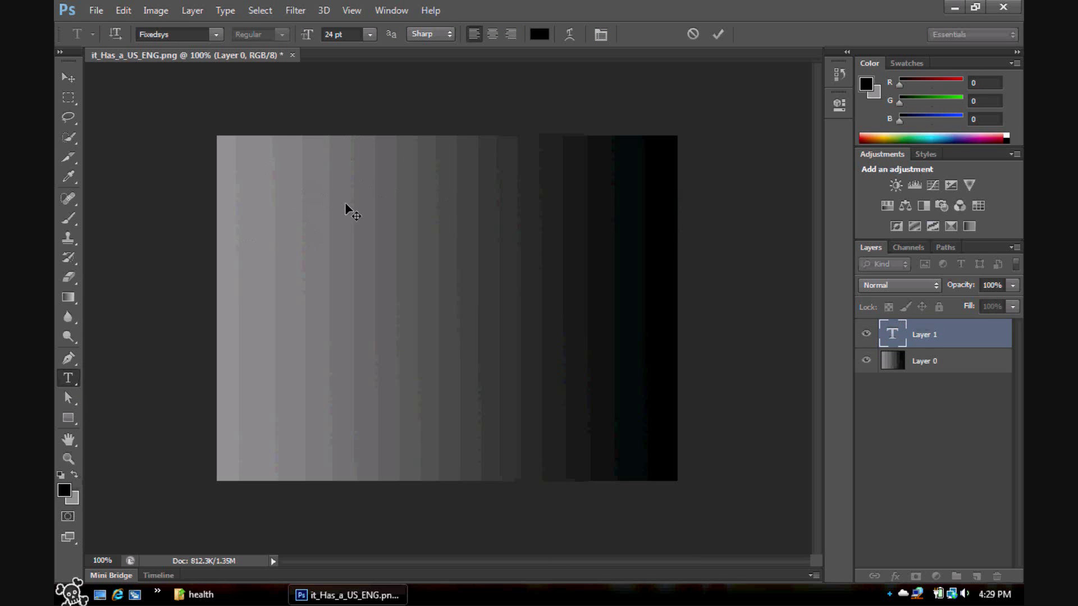
text(DTPK Wi)
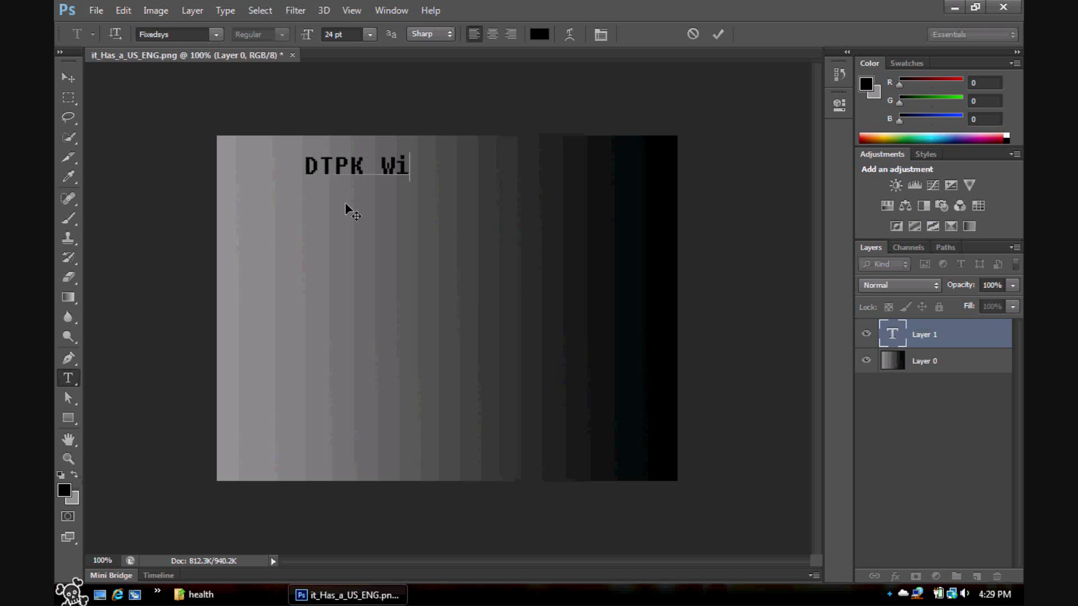
text(i THeme)
key(Return)
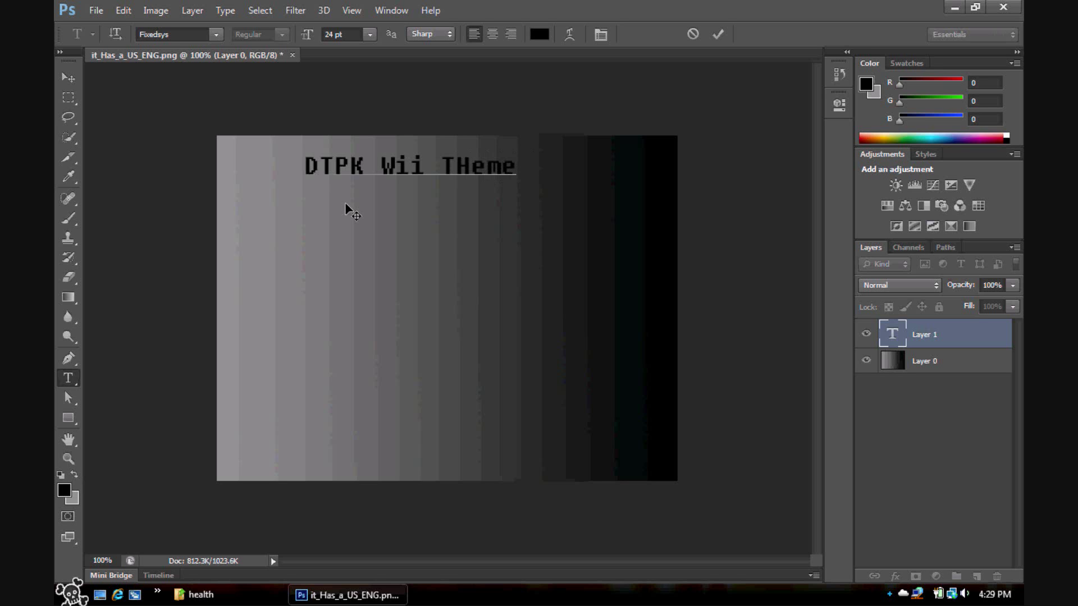
text(TUTORIAL)
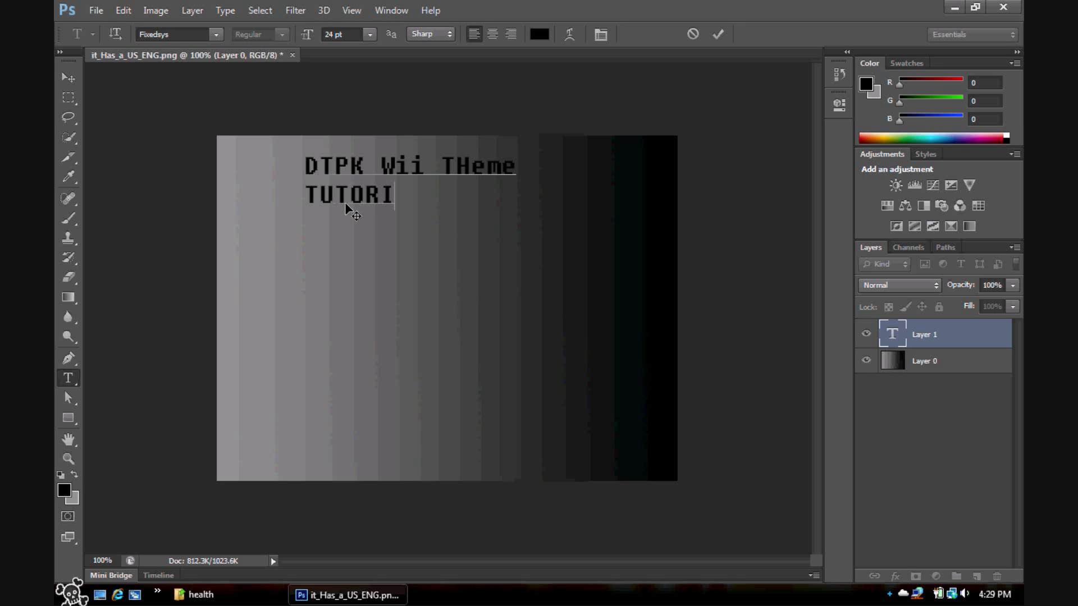
- Save the image as PNG, replacing the existing it_Has_a_US_ENG.png
click(97, 10)
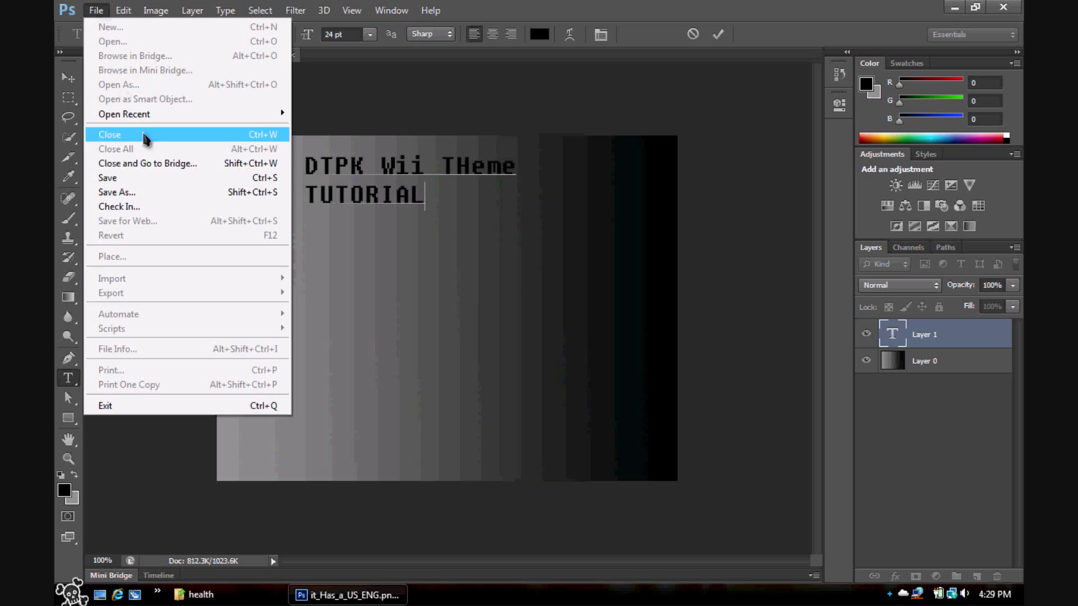
click(107, 176)
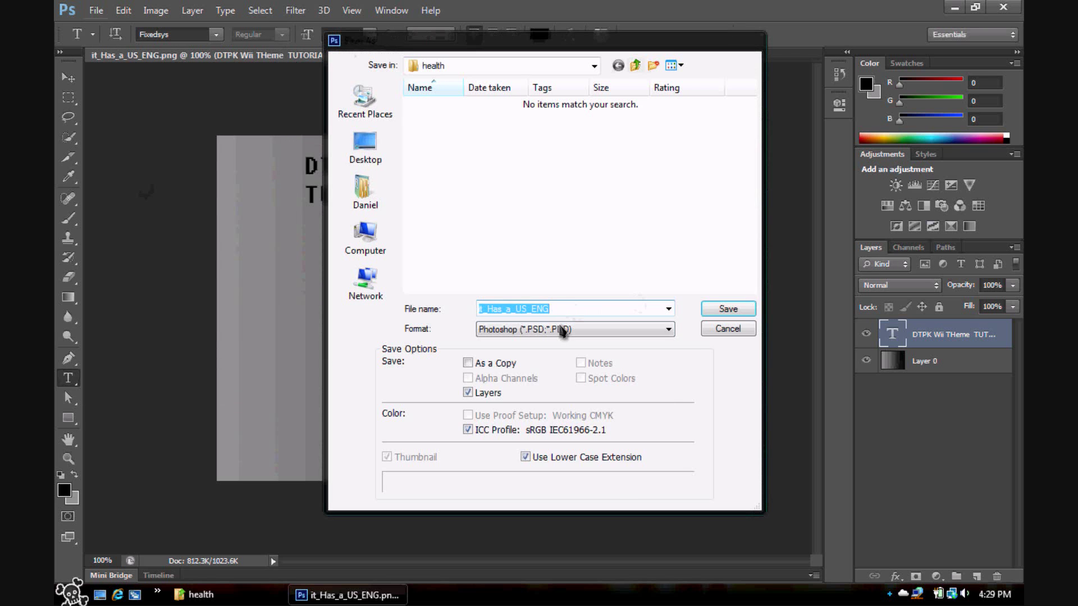
click(570, 329)
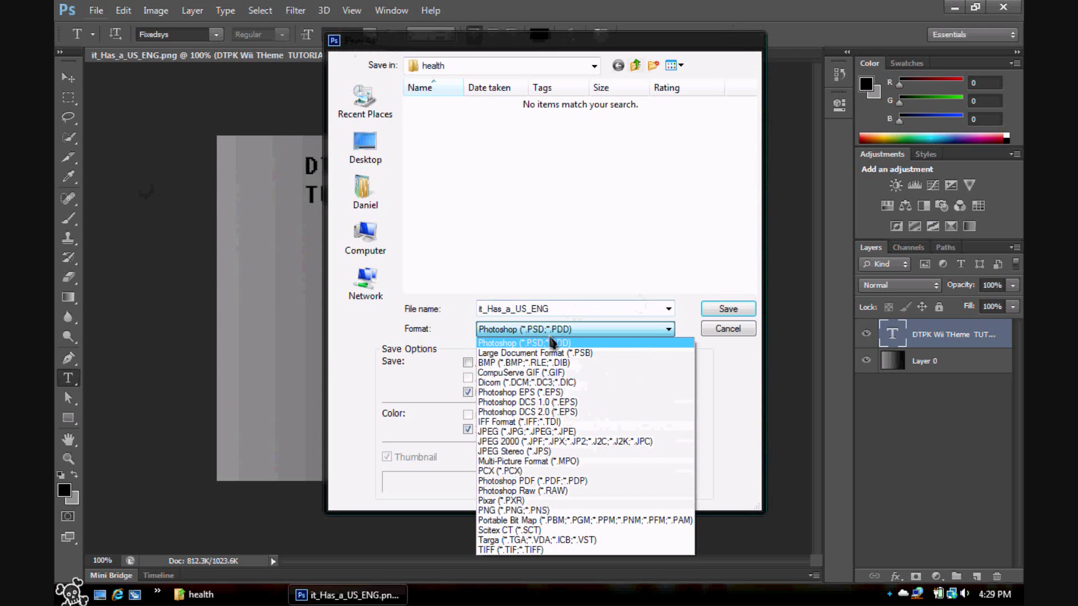
click(564, 511)
click(722, 315)
click(490, 230)
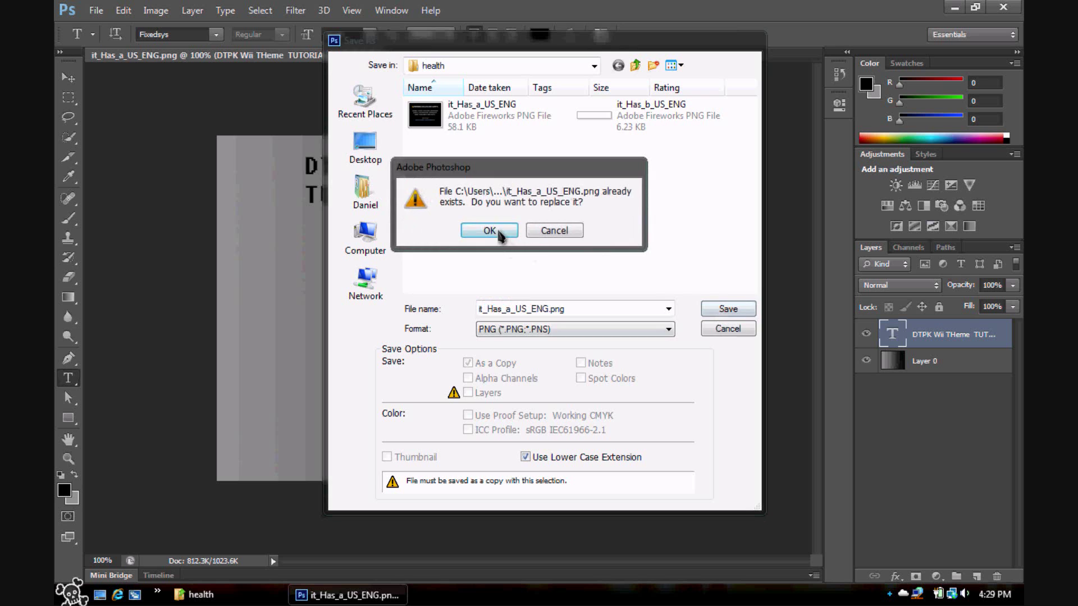
click(595, 181)
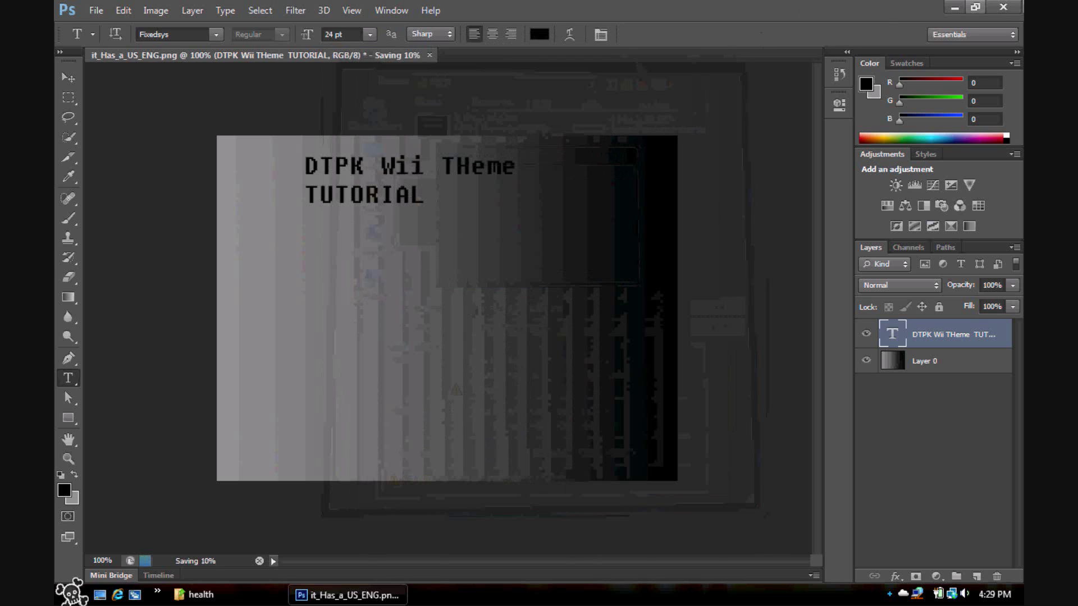
- Quit Photoshop without saving a layered PSD version
click(1004, 7)
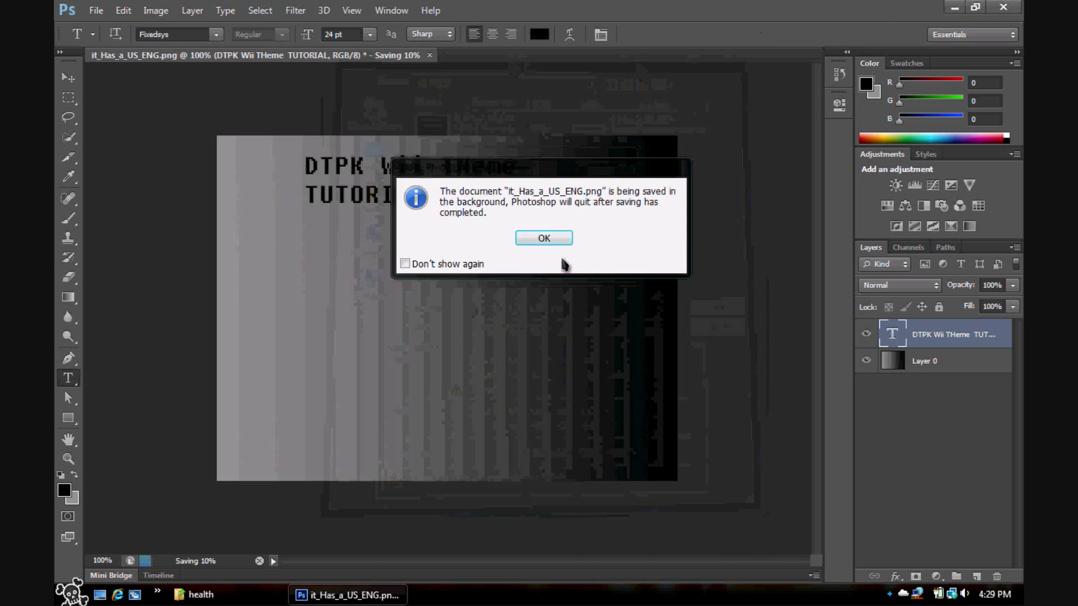
click(547, 239)
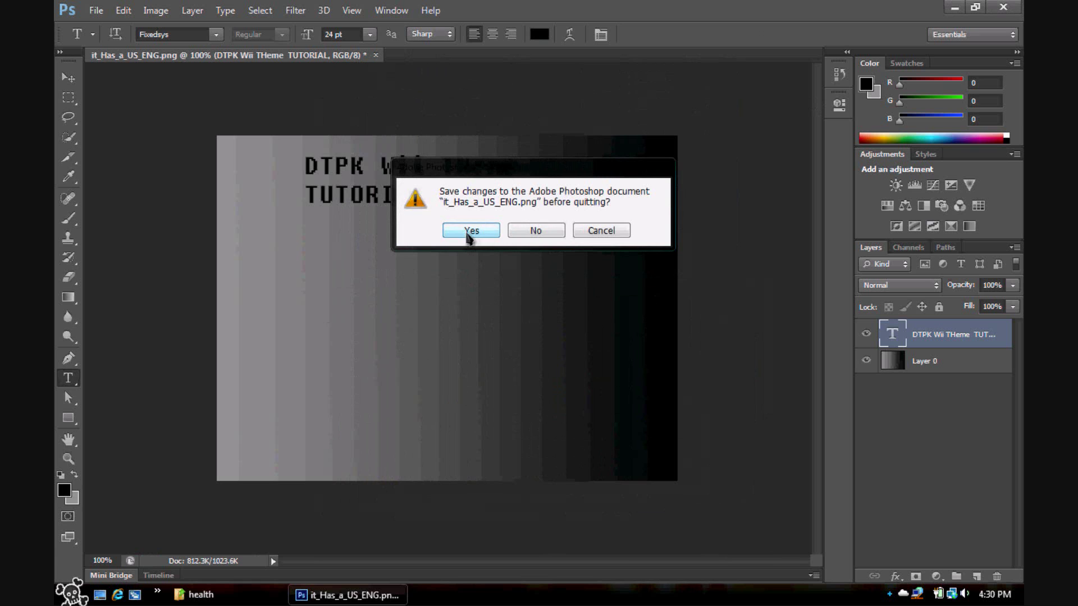
click(470, 230)
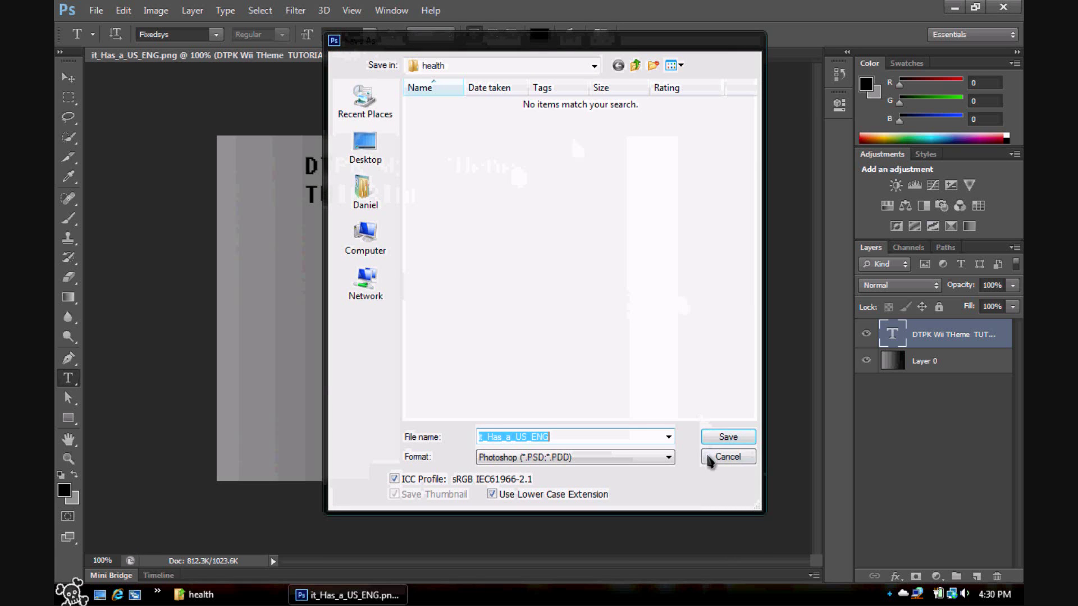
click(710, 459)
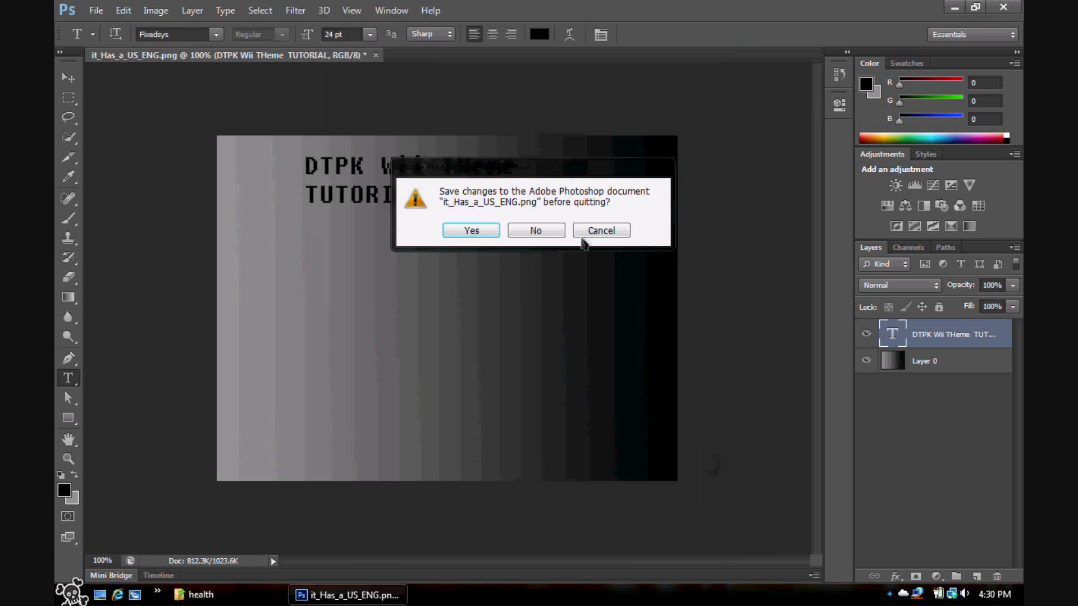
click(536, 231)
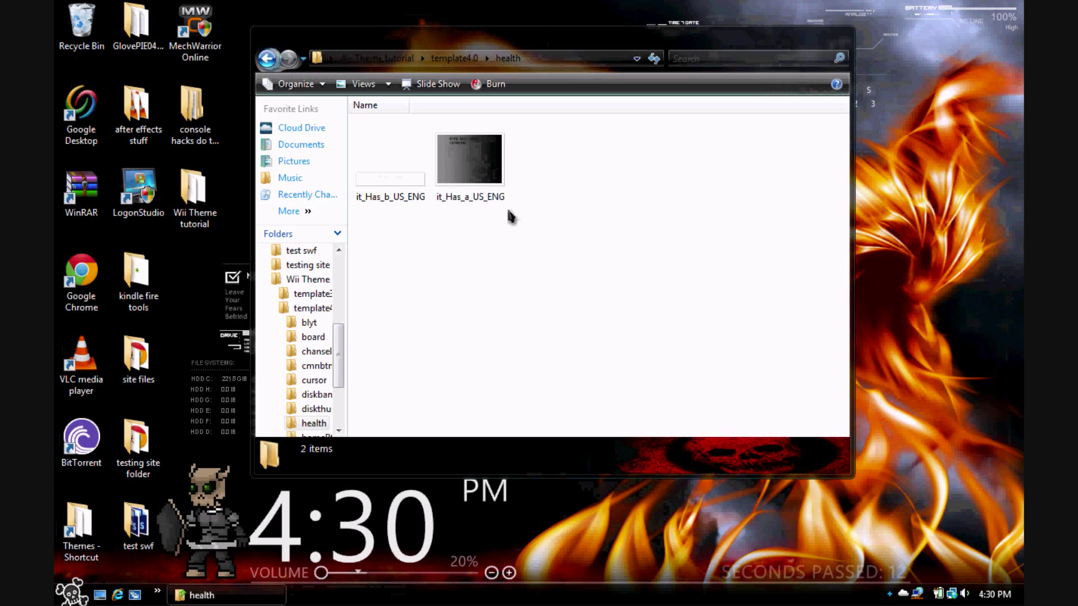
- Open my_WiiDisk_a from the template4.0 diskbann folder in Paint.NET
click(268, 61)
double_click(570, 213)
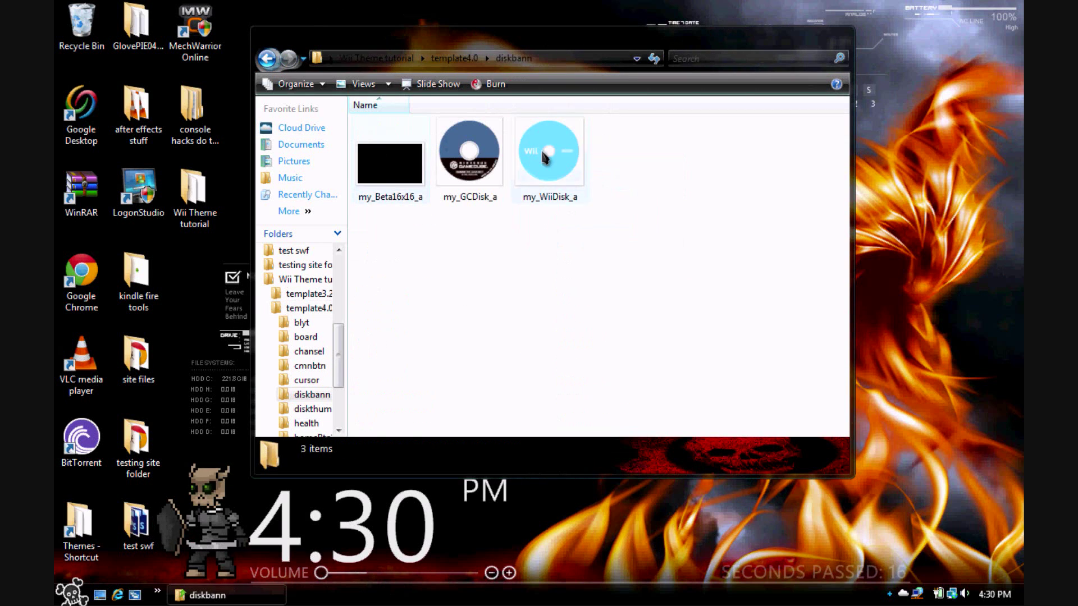
right_click(545, 157)
mouse_move(663, 306)
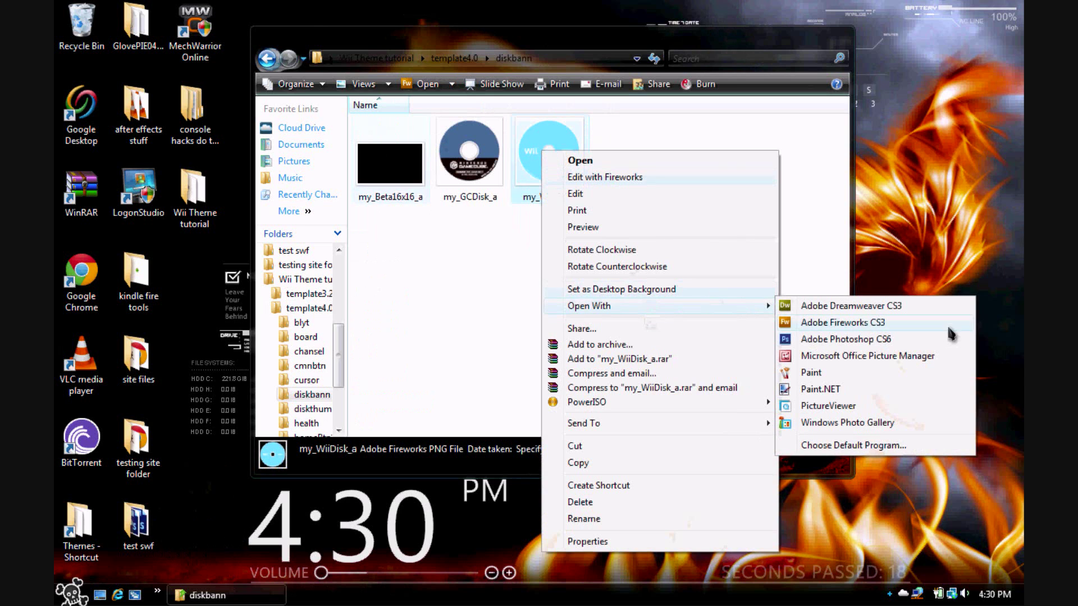
click(826, 391)
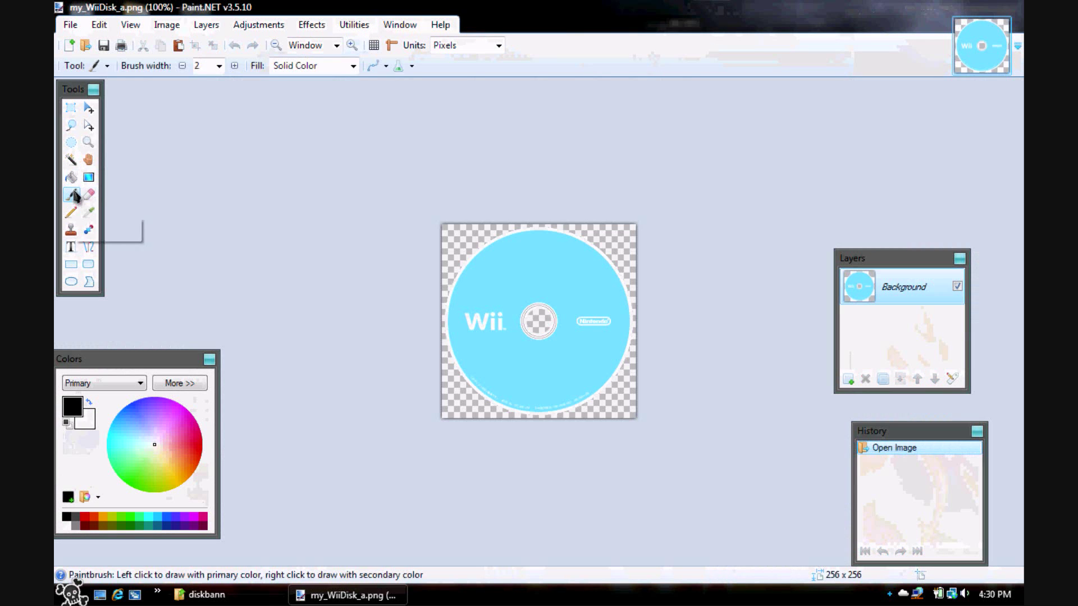
- Paint-bucket the disc black in my_WiiDisk_a, save it, close Paint.NET and return to template4.0
click(71, 177)
click(543, 275)
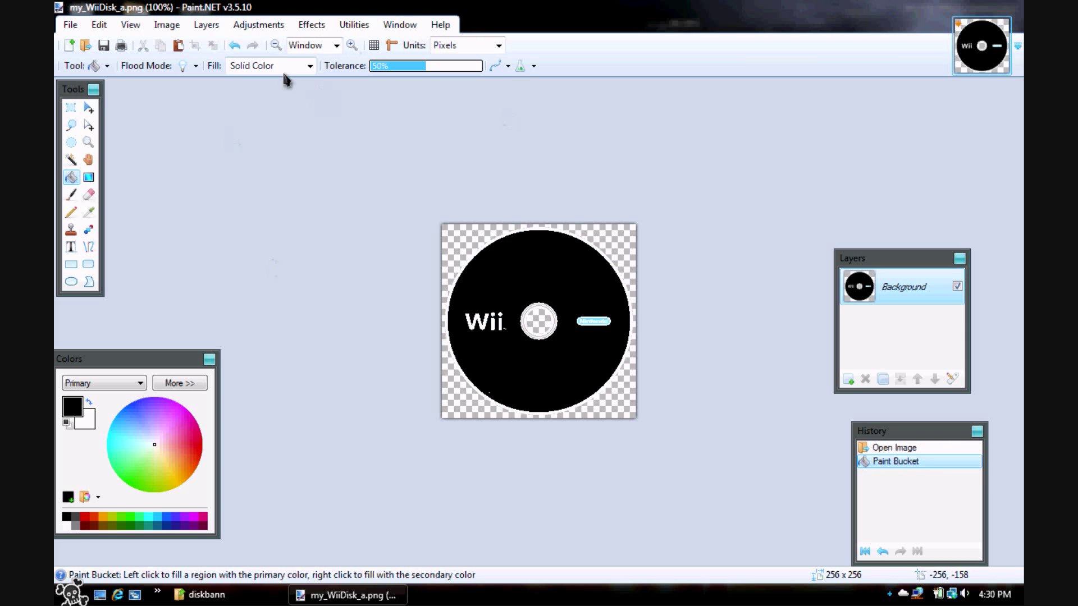
click(70, 24)
key(ctrl+s)
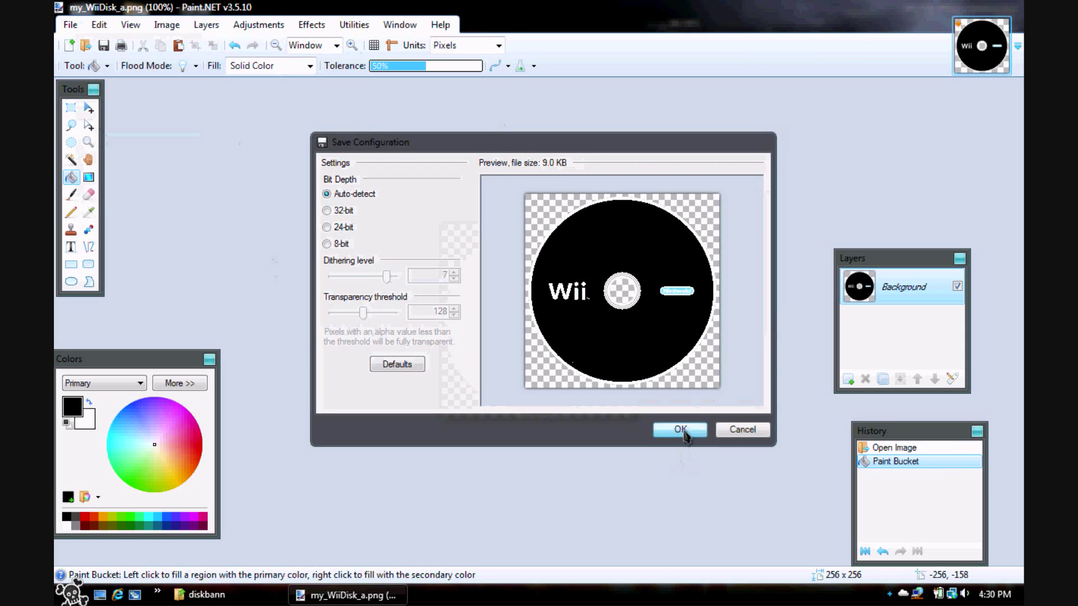
key(Return)
key(alt+F4)
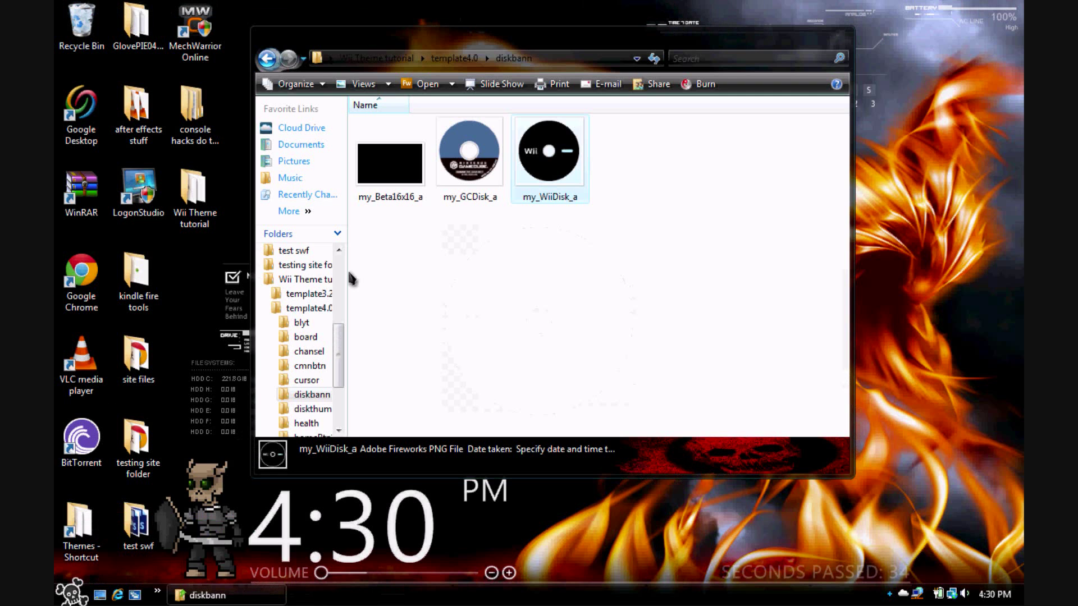
click(267, 58)
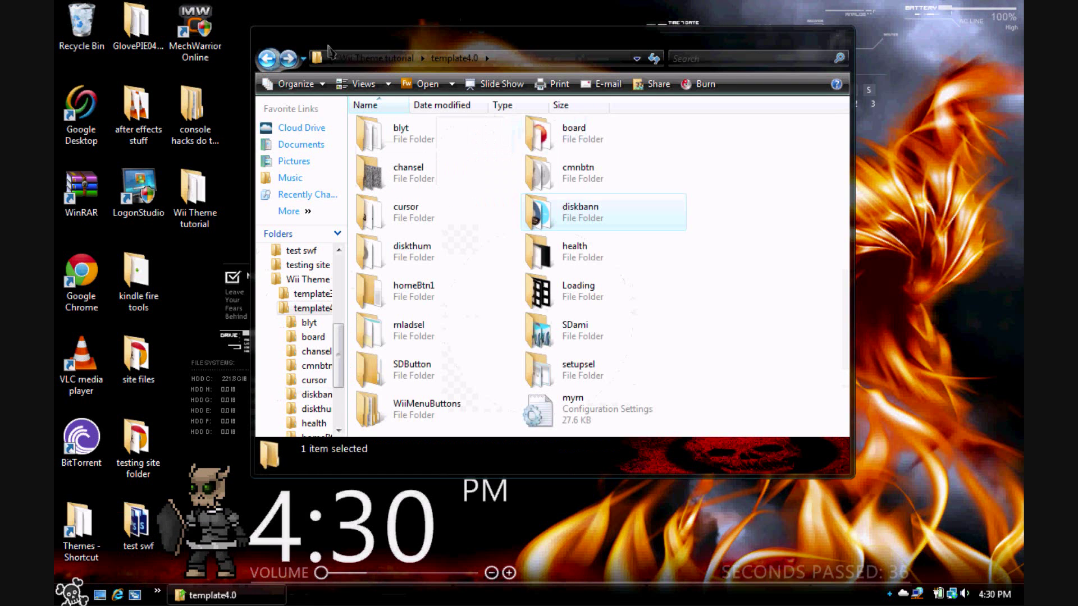
- Open the setupsel folder and select all six setup-menu images
click(600, 296)
click(448, 309)
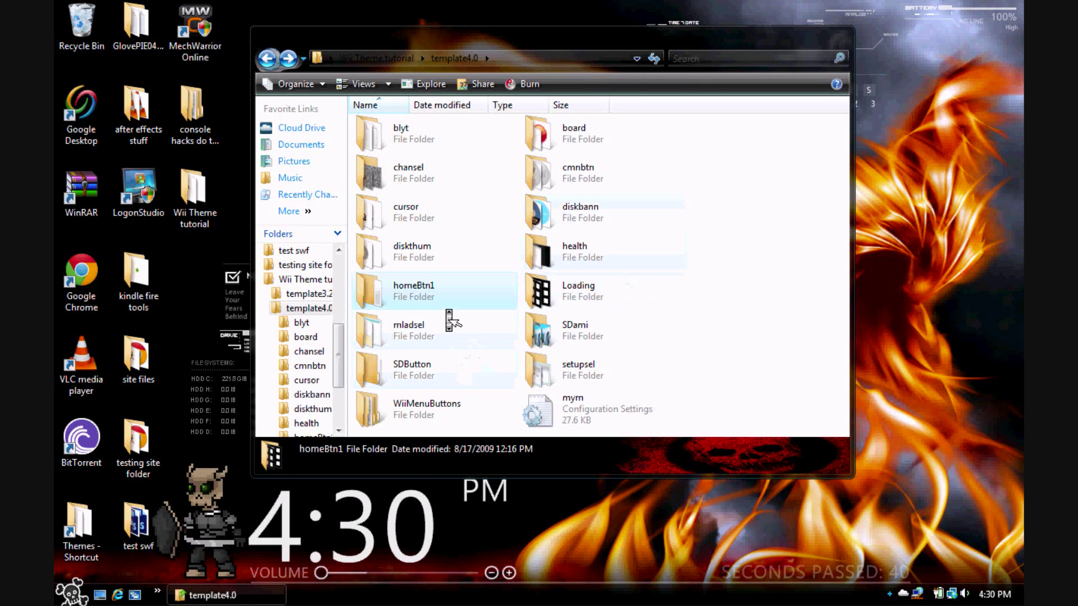
double_click(556, 384)
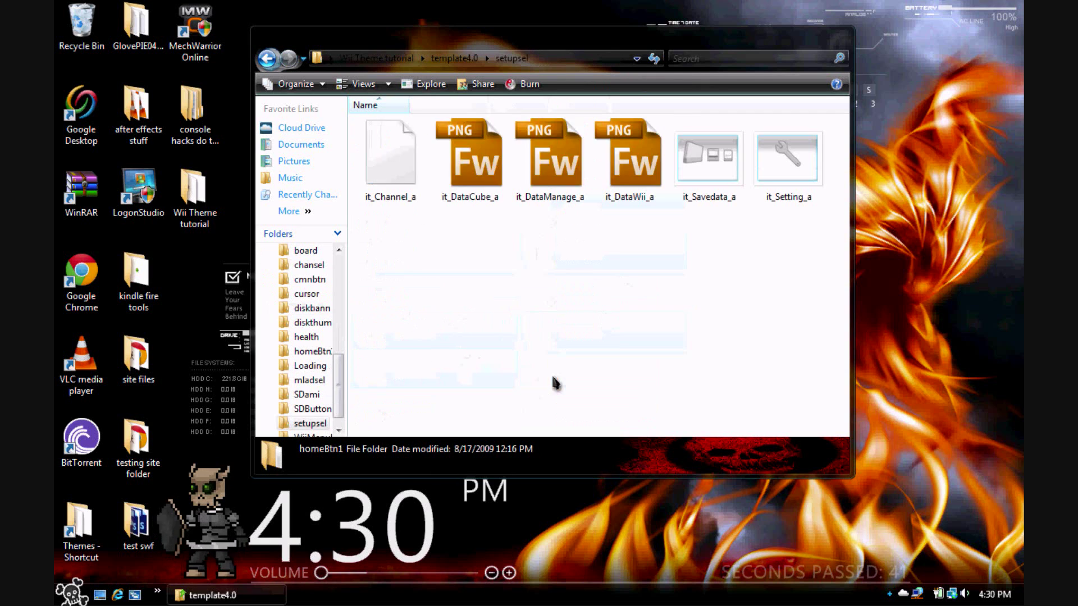
drag(381, 247, 865, 158)
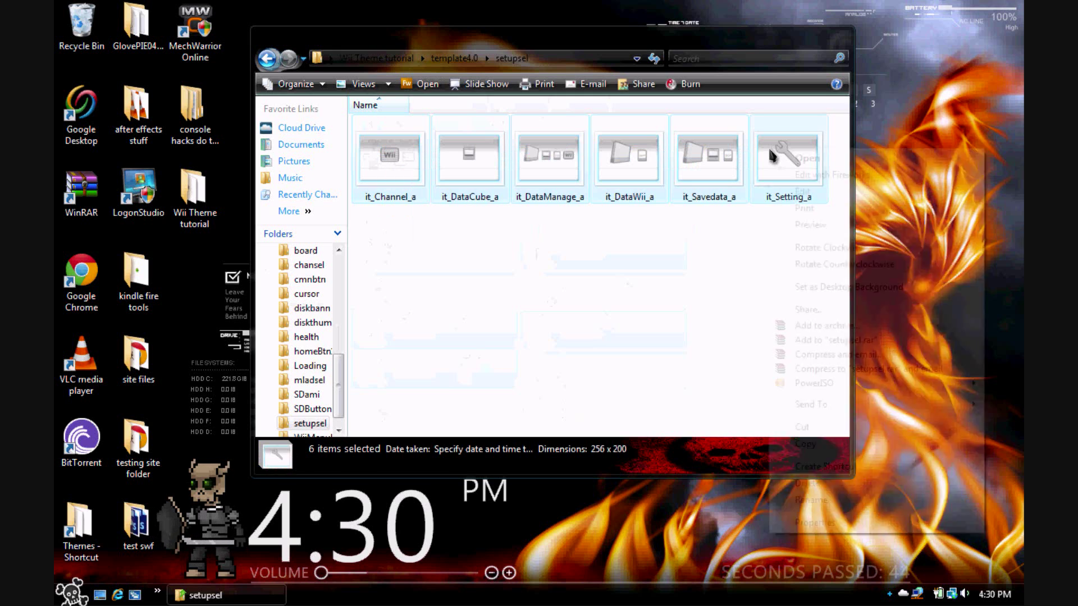
right_click(771, 148)
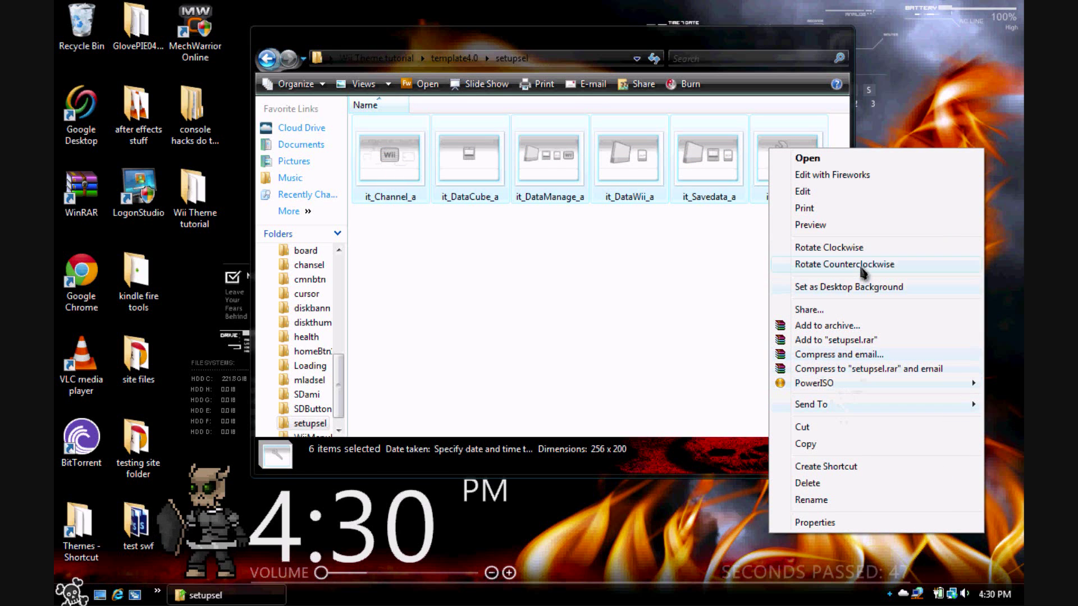
- Launch Paint.NET from the Start menu and drag the six setupsel images into it
click(532, 265)
key(super)
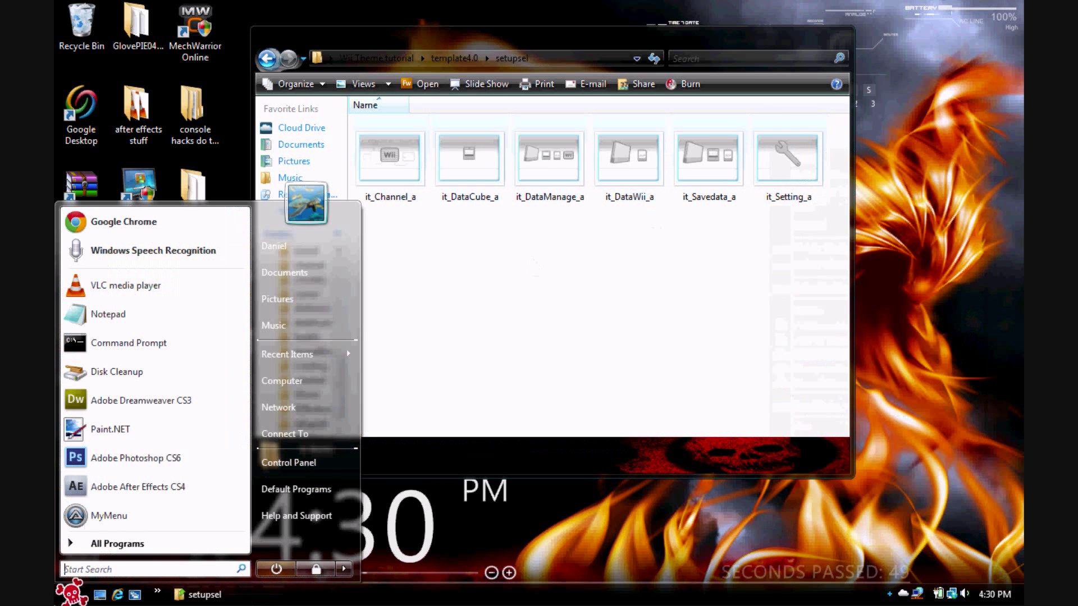
click(145, 437)
drag(374, 247, 770, 110)
mouse_move(762, 169)
mouse_down()
mouse_move(758, 233)
mouse_move(336, 361)
mouse_move(346, 594)
mouse_move(433, 267)
mouse_up()
- Invert colours on each image: Savedata, DataWii, DataManage, DataCube, Channel and Setting
click(434, 266)
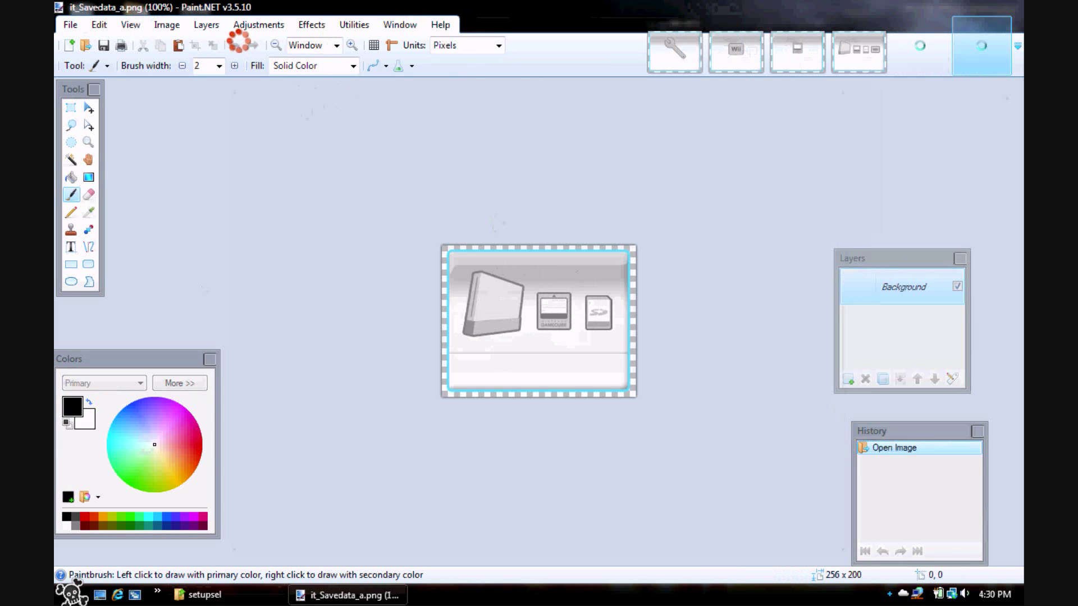
click(222, 26)
mouse_move(243, 28)
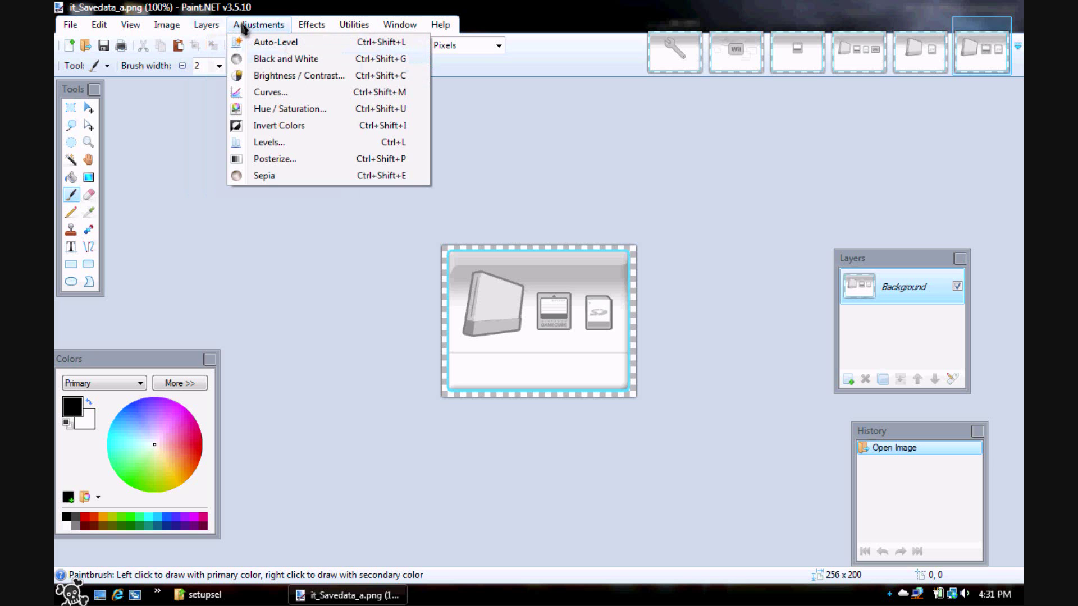
click(273, 4)
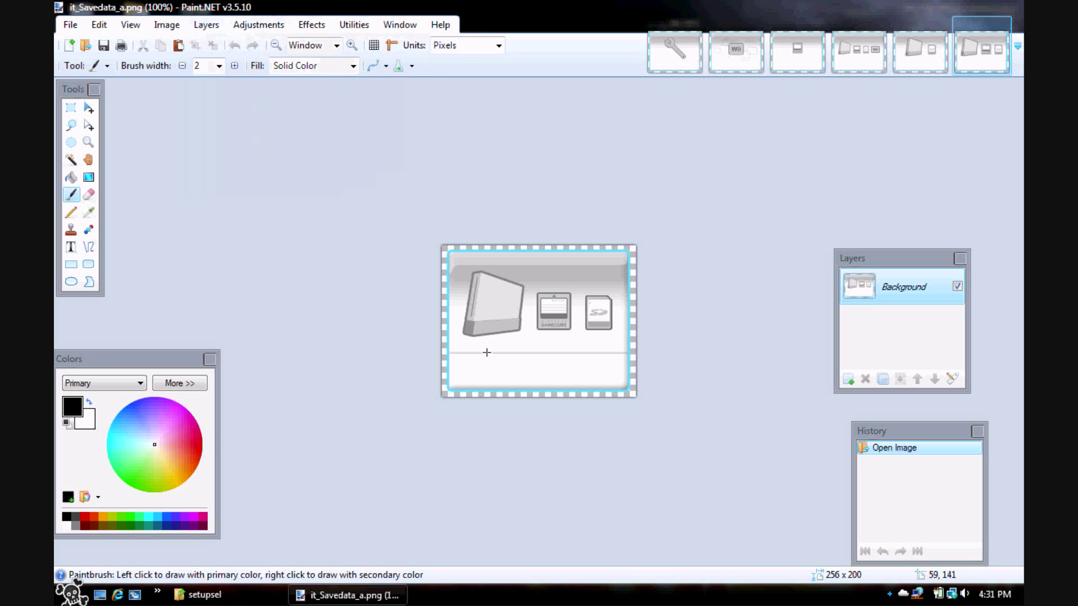
key(ctrl+shift+i)
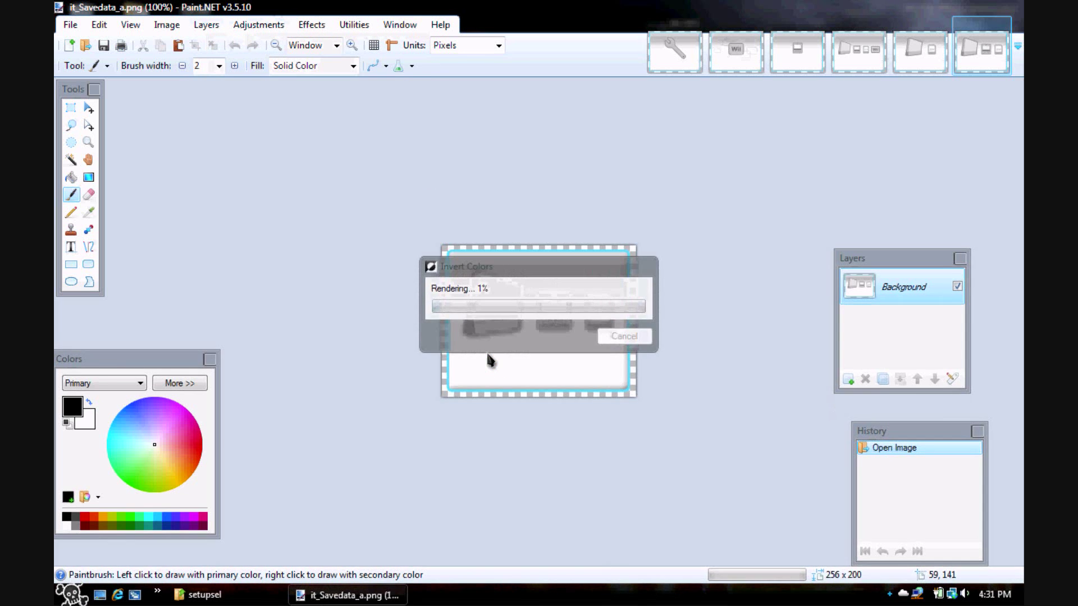
click(909, 60)
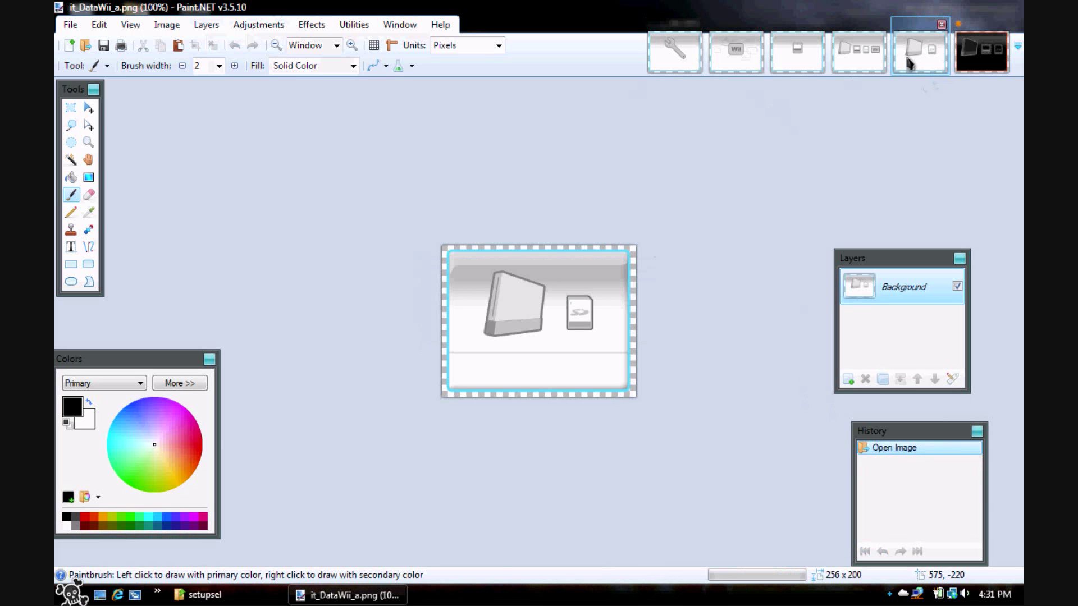
key(ctrl+shift+i)
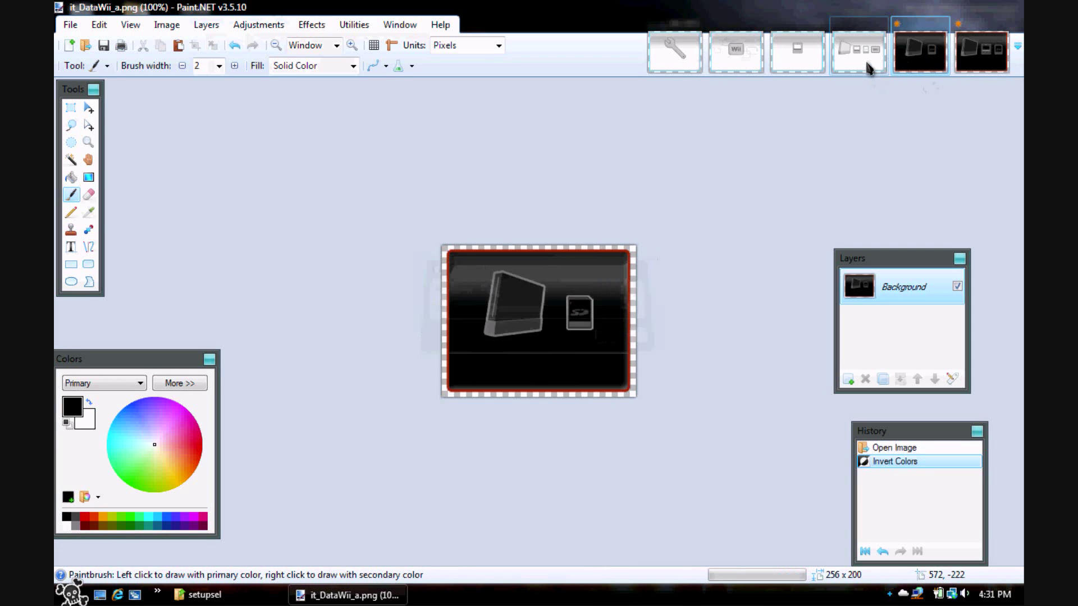
click(867, 66)
key(ctrl+shift+i)
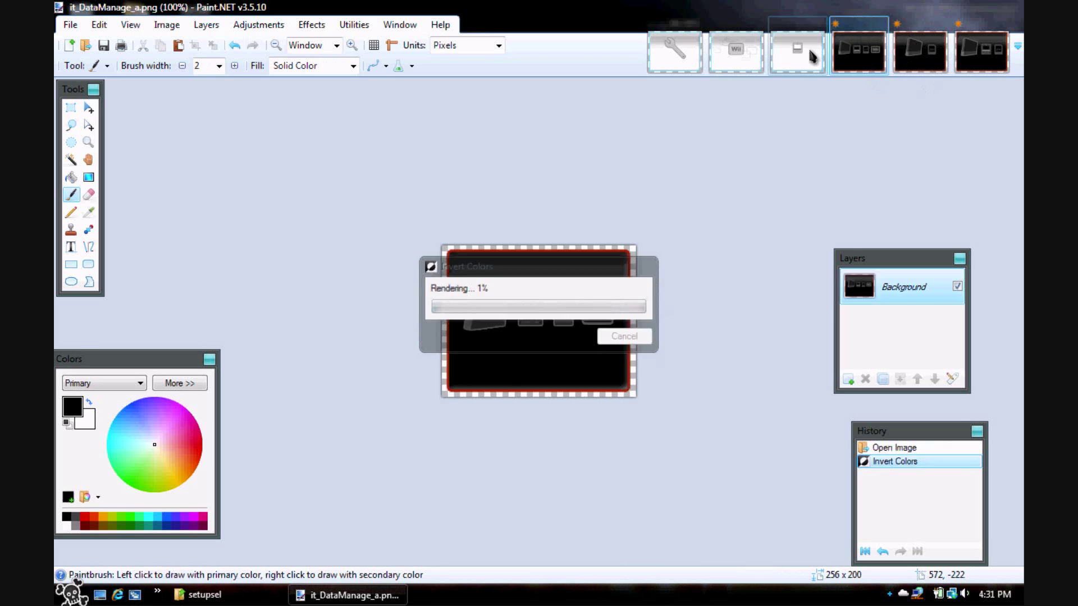
click(773, 72)
key(ctrl+shift+i)
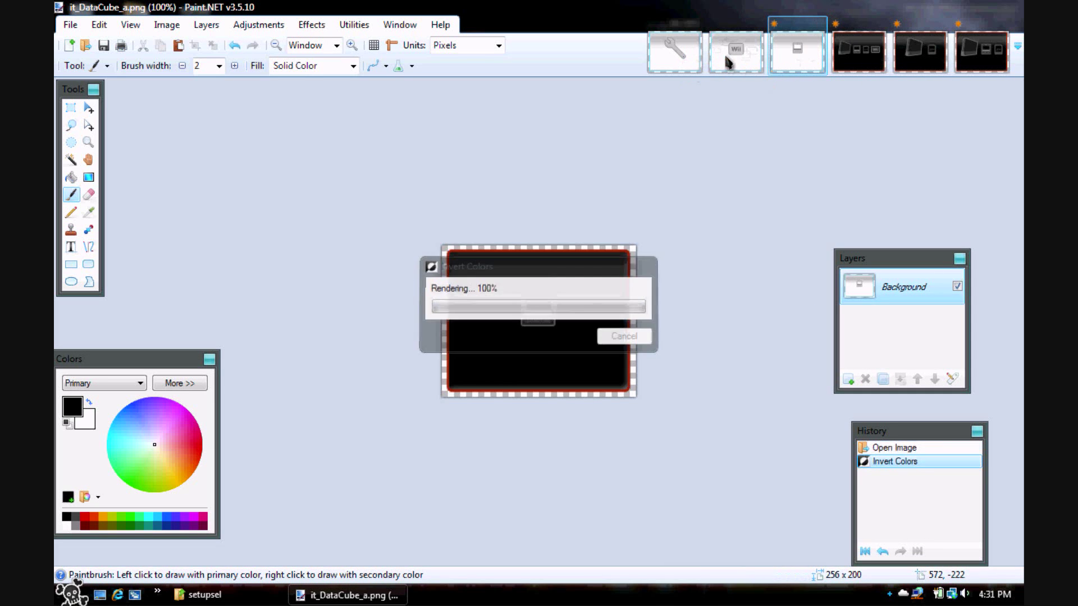
click(730, 57)
key(ctrl+shift+i)
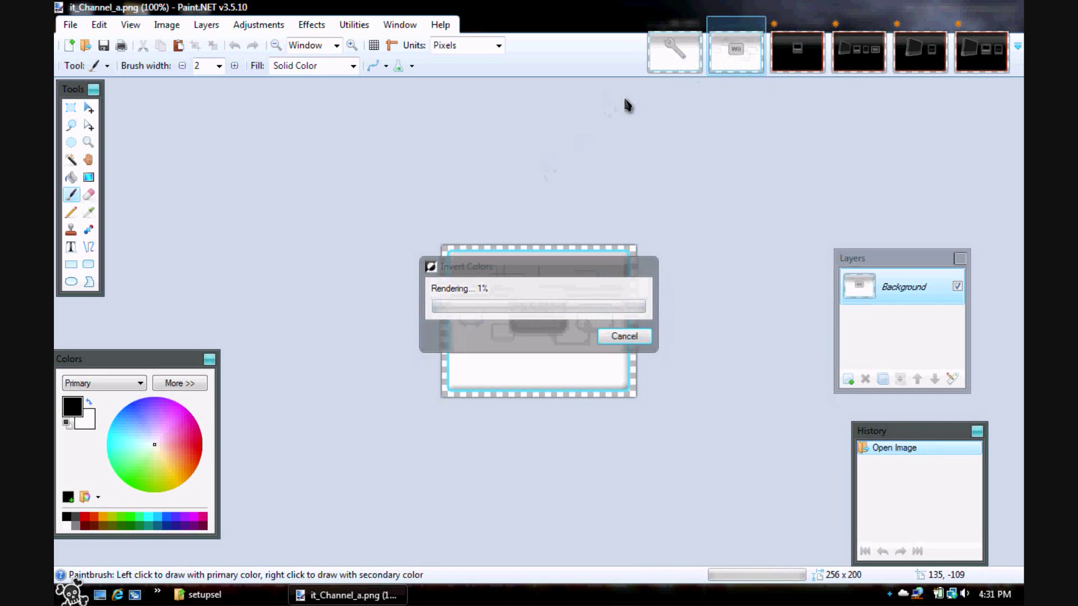
click(689, 70)
key(ctrl+shift+i)
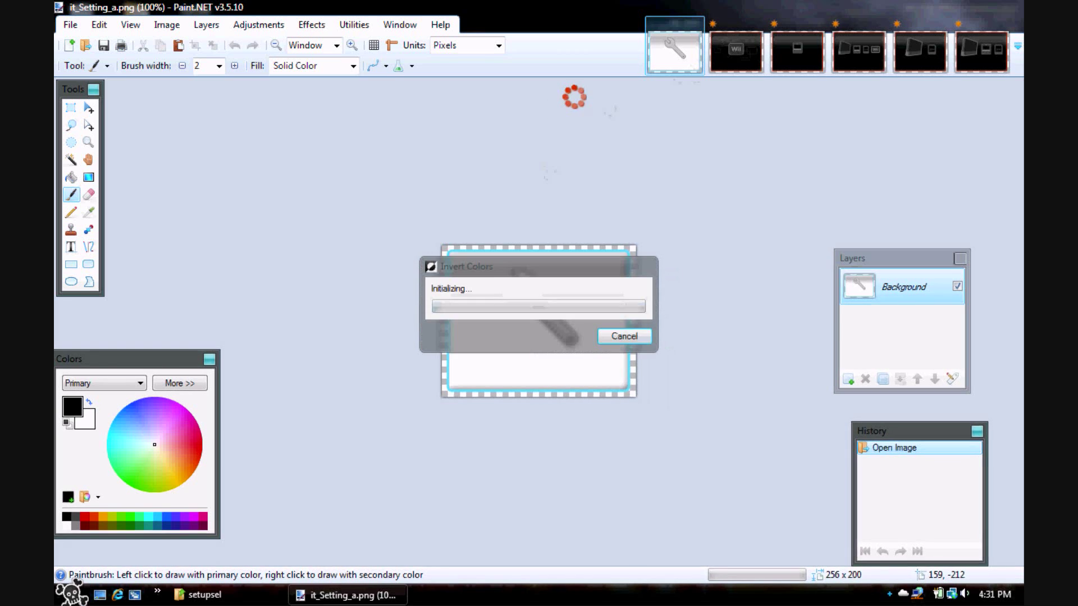
- Exit Paint.NET, saving all changed images and accepting the default save settings for each
key(alt+F4)
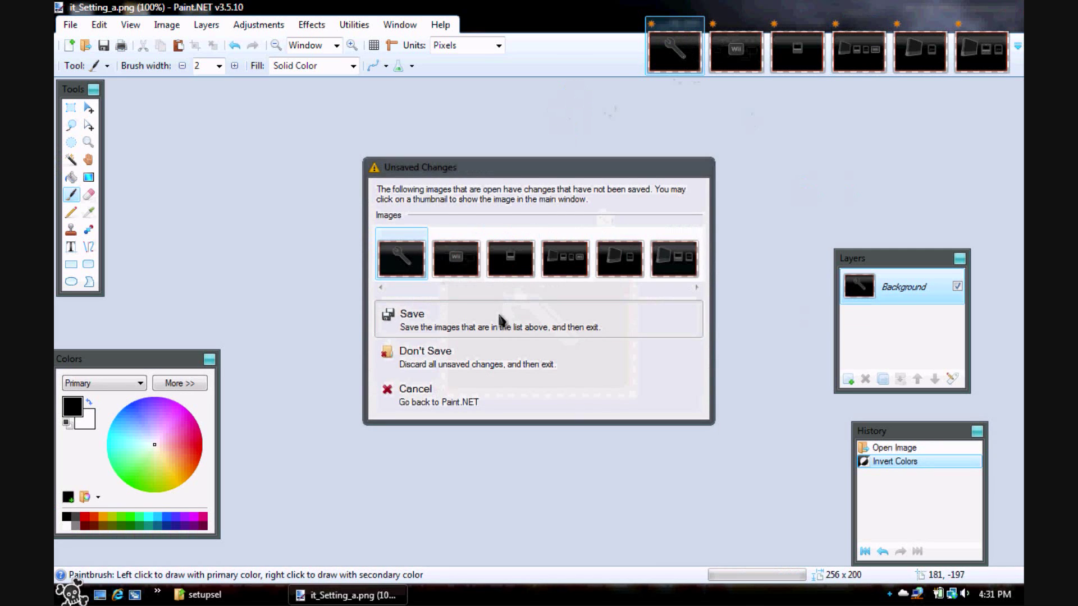
click(501, 315)
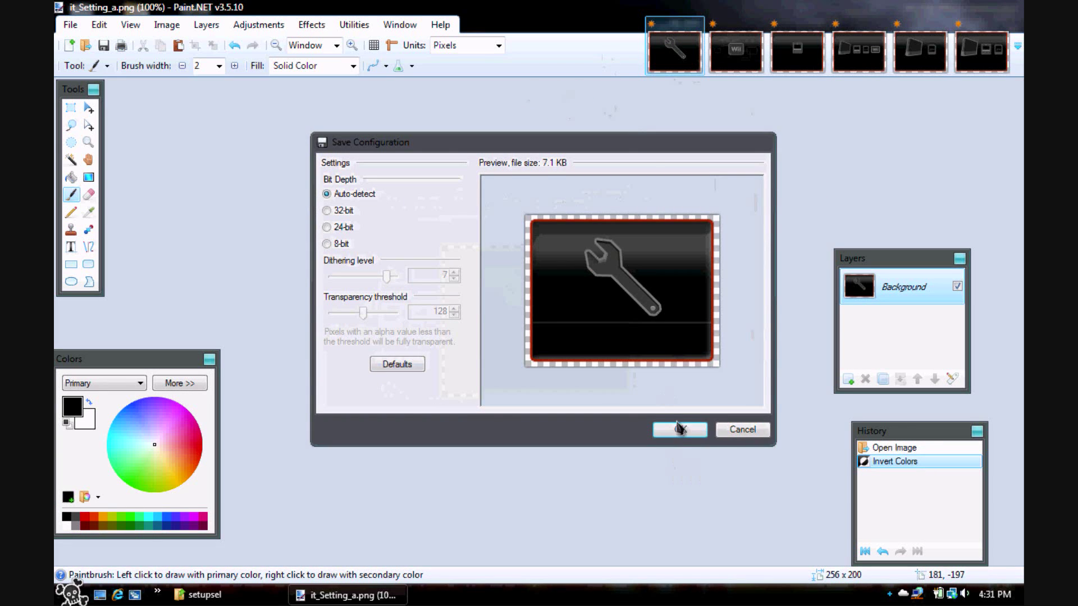
click(679, 428)
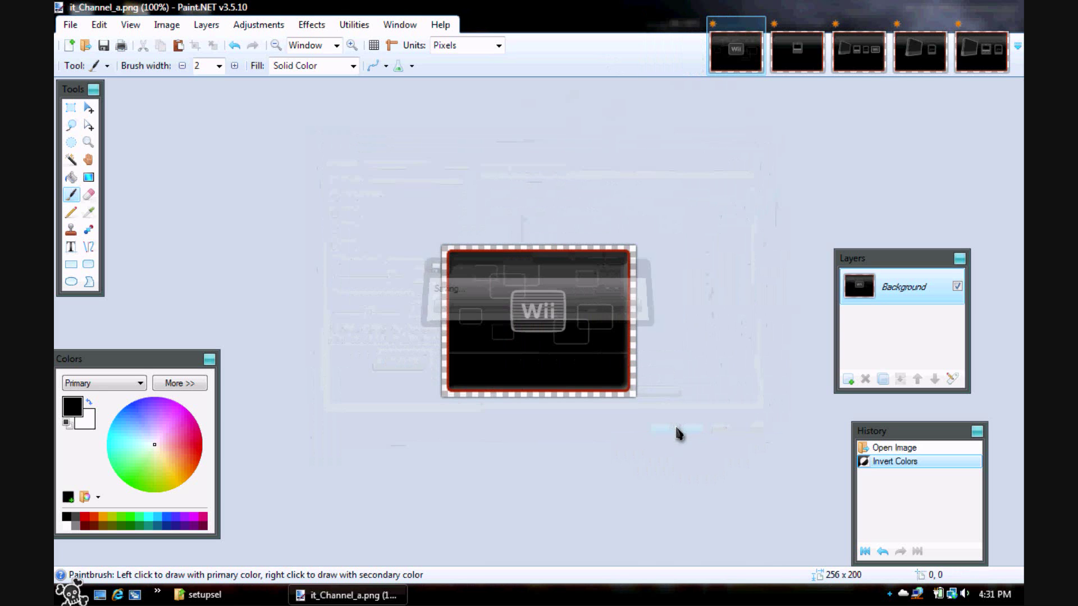
click(679, 430)
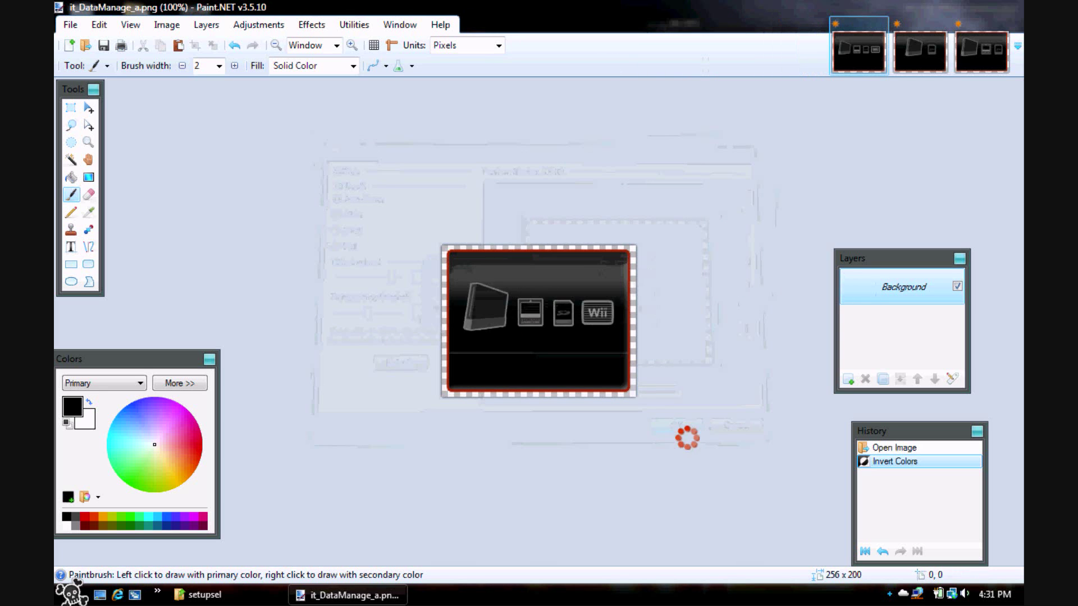
click(678, 429)
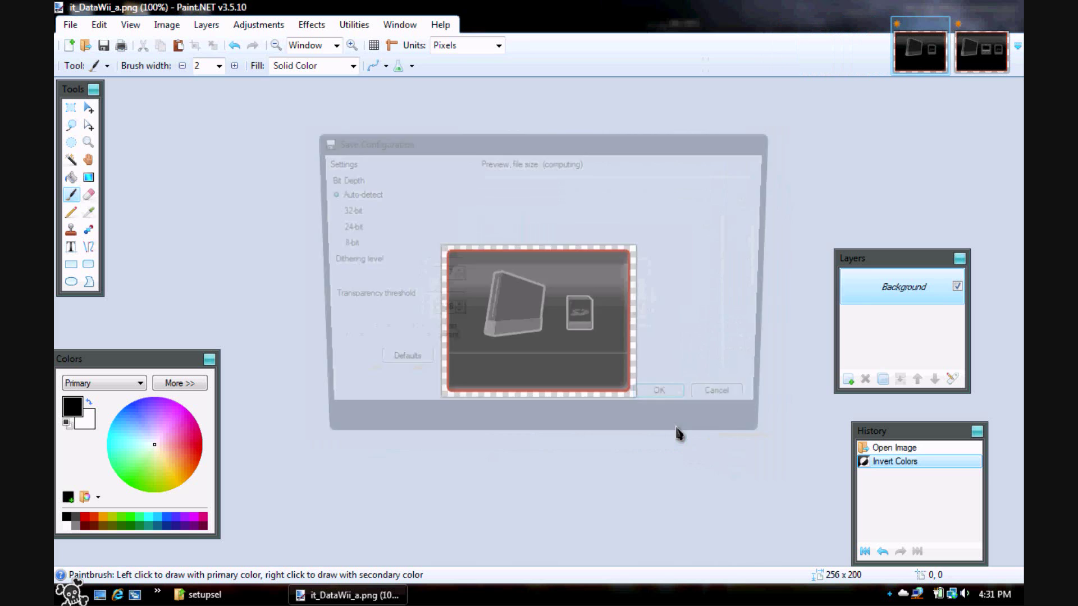
click(678, 430)
click(678, 431)
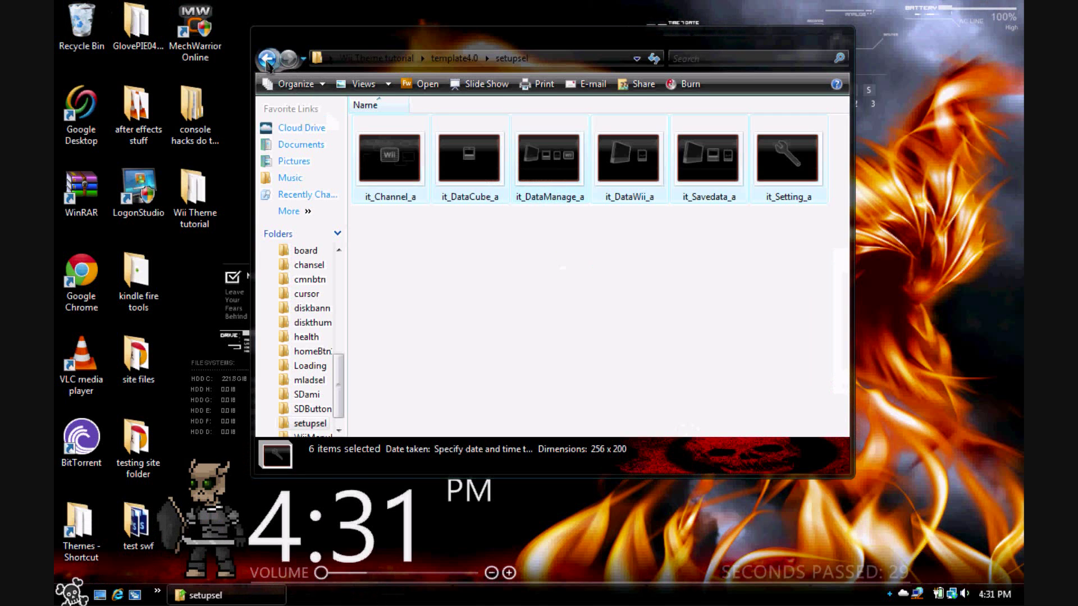
- Reopen template4.0, select all 16 items (15 subfolders plus the mym config) and bring up their context menu
click(268, 60)
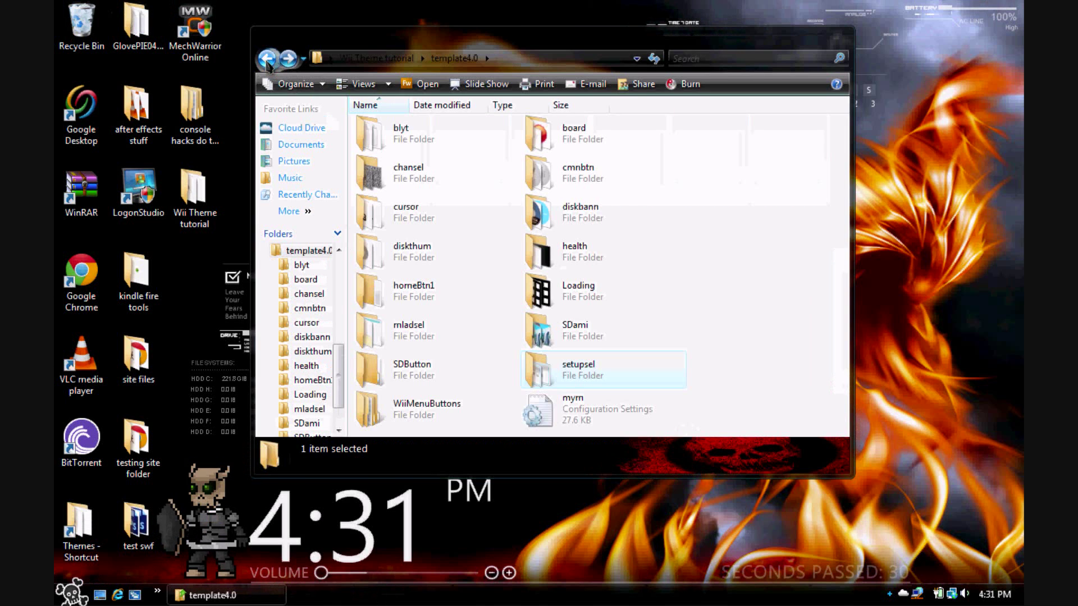
click(268, 60)
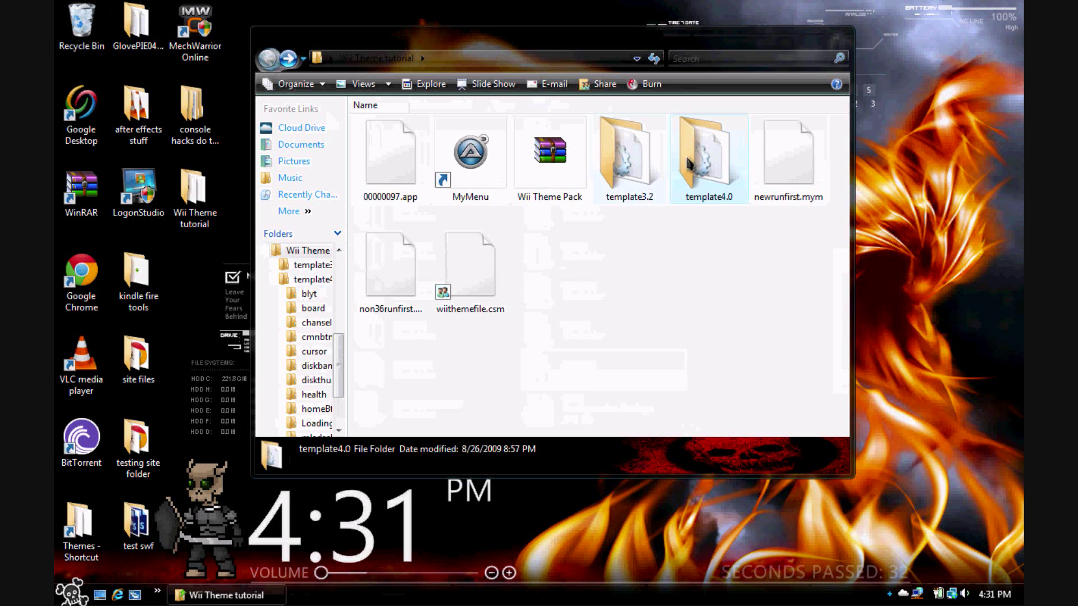
double_click(711, 170)
drag(754, 126, 450, 420)
right_click(447, 412)
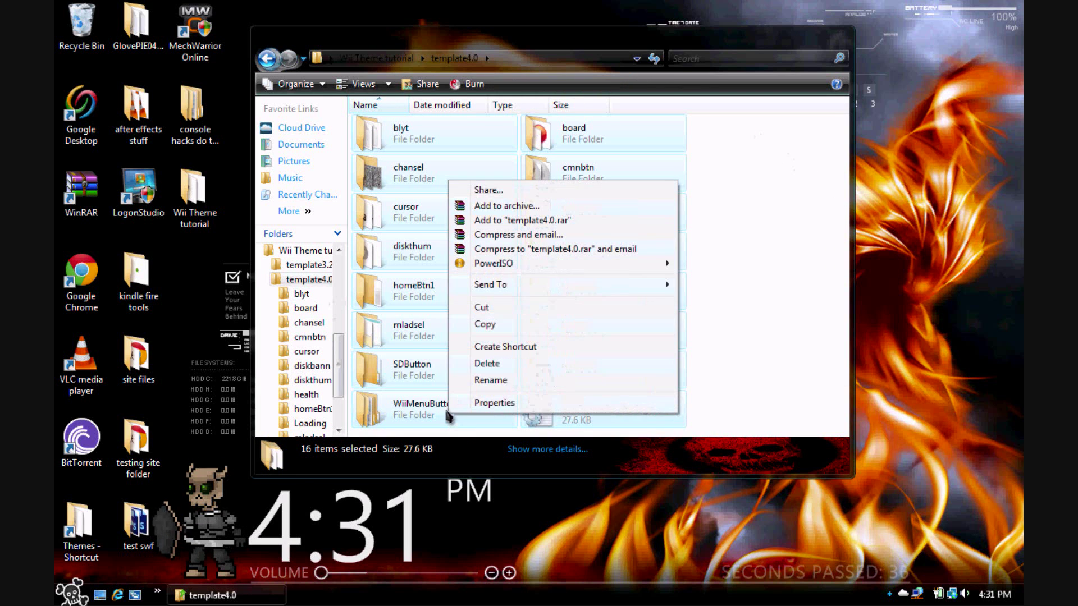
- Pack the template4.0 files into a ZIP archive named 'Wii tutorial theme.mym'
click(508, 206)
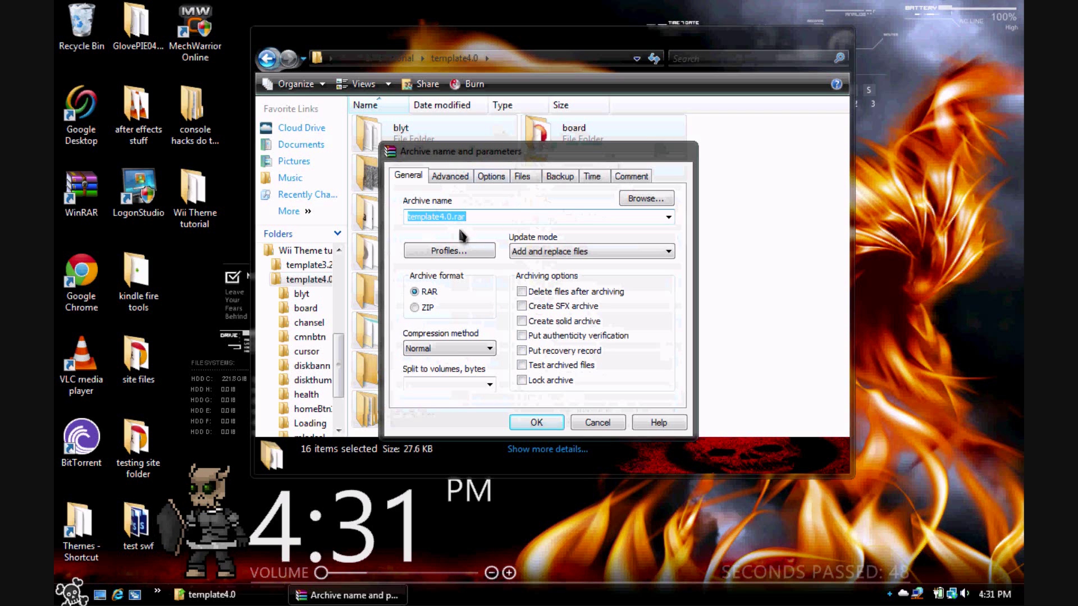
click(415, 308)
click(480, 217)
click(480, 217)
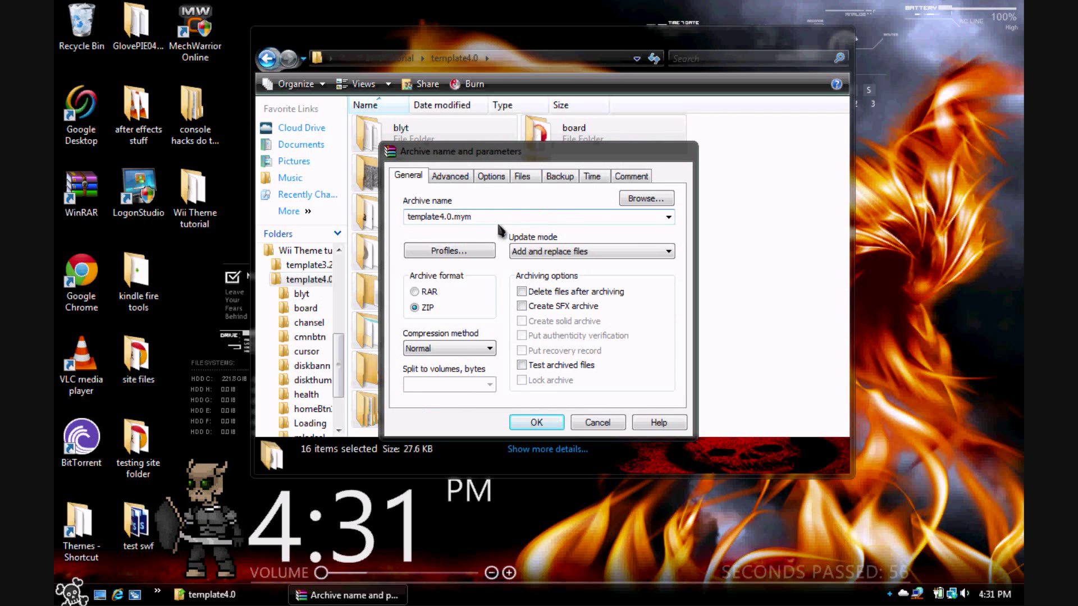
drag(452, 218, 349, 226)
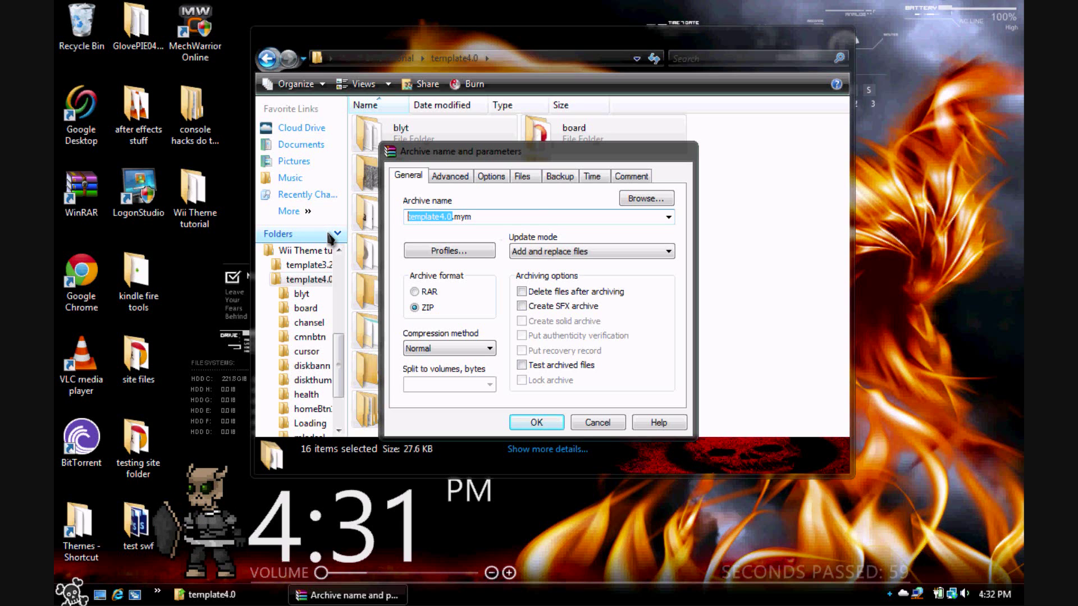
text(Wii tutorial th)
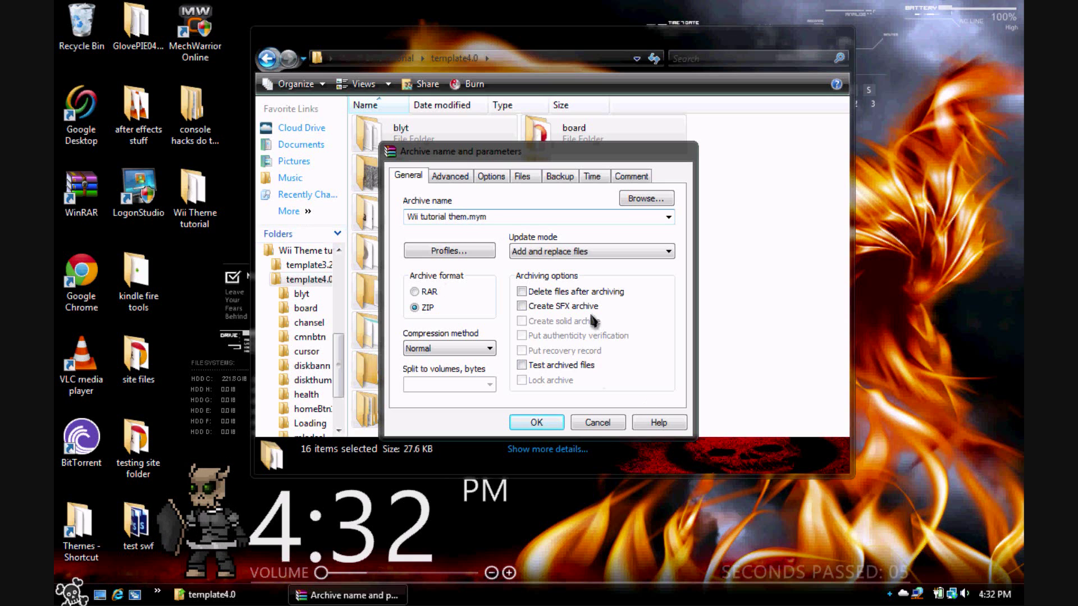
click(553, 424)
- Copy Wii tutorial theme.mym into the Wii Theme tutorial folder, then select the MyMenu shortcut
click(744, 271)
scroll(744, 271, down, 1)
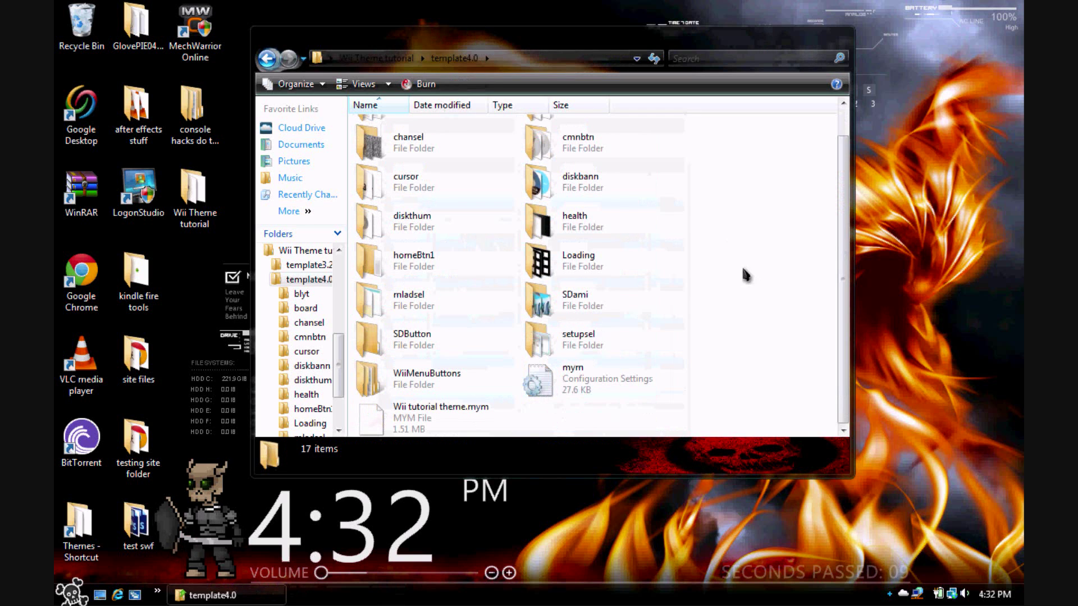
right_click(386, 432)
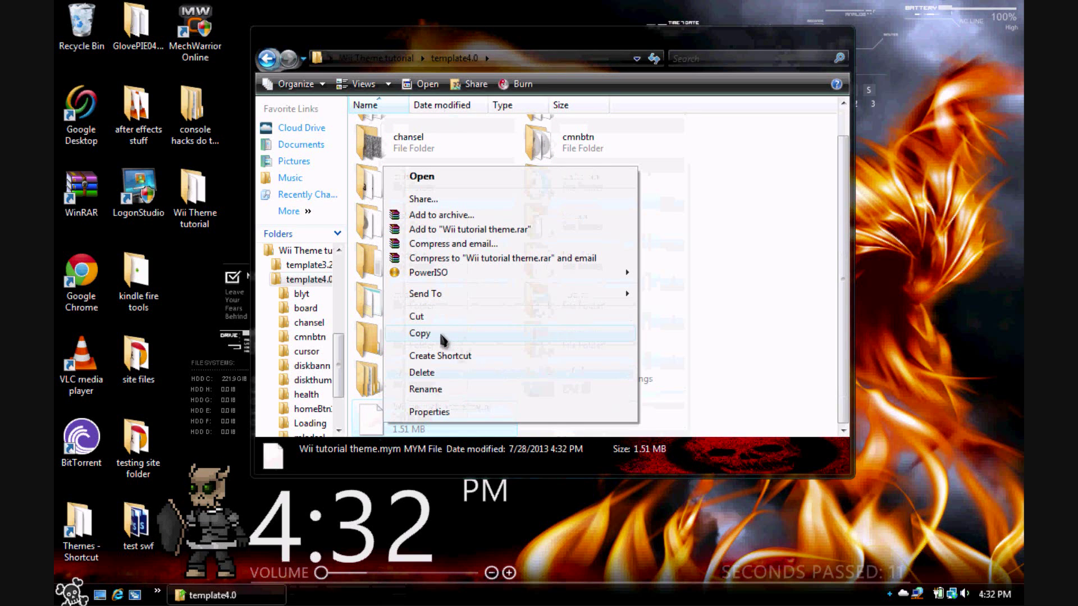
click(441, 331)
click(277, 62)
right_click(572, 318)
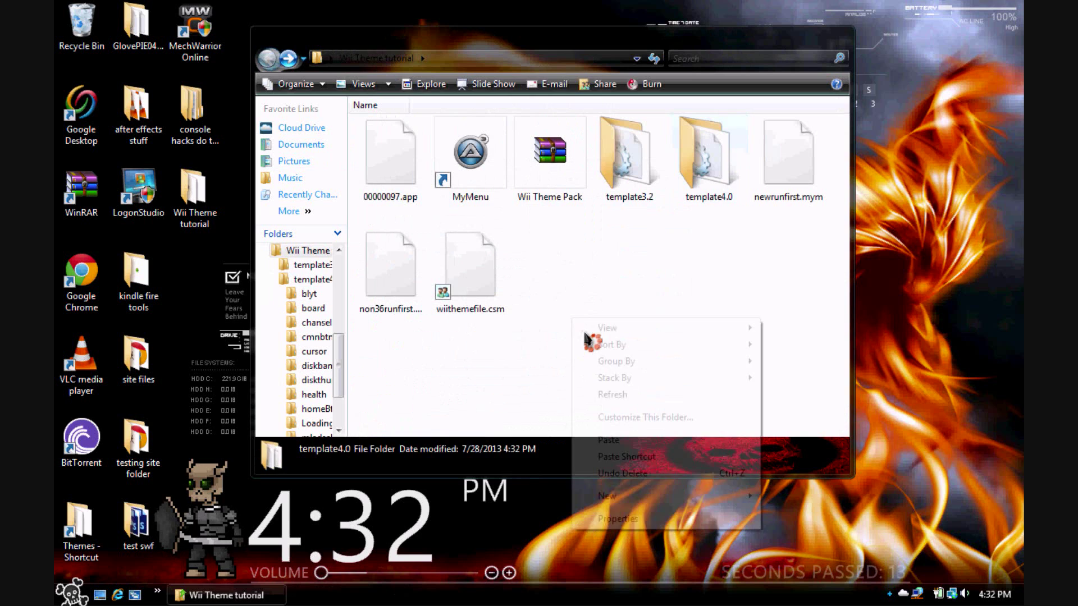
click(617, 444)
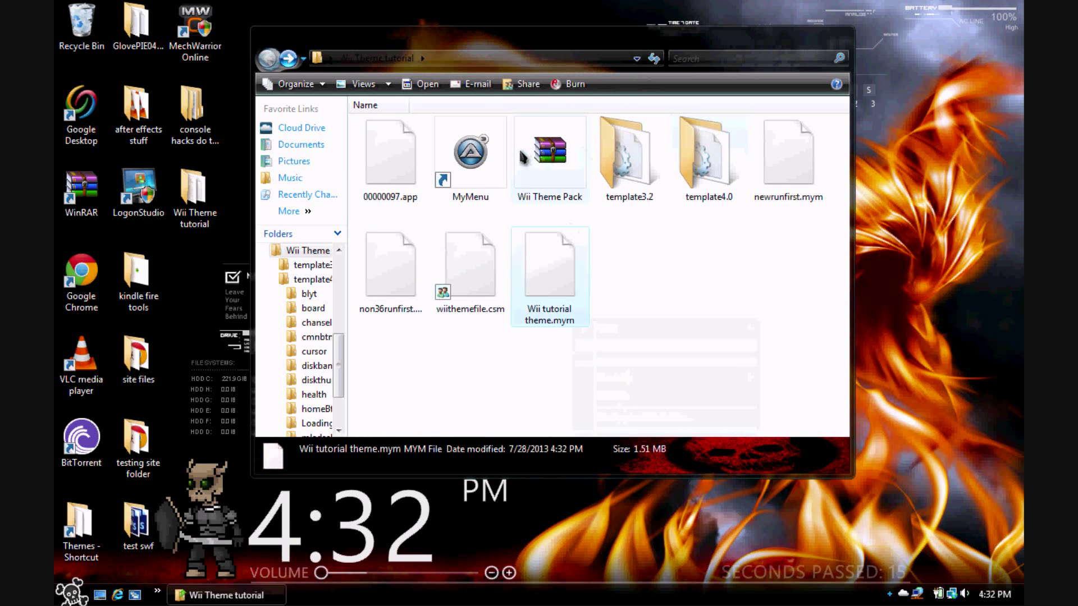
click(470, 158)
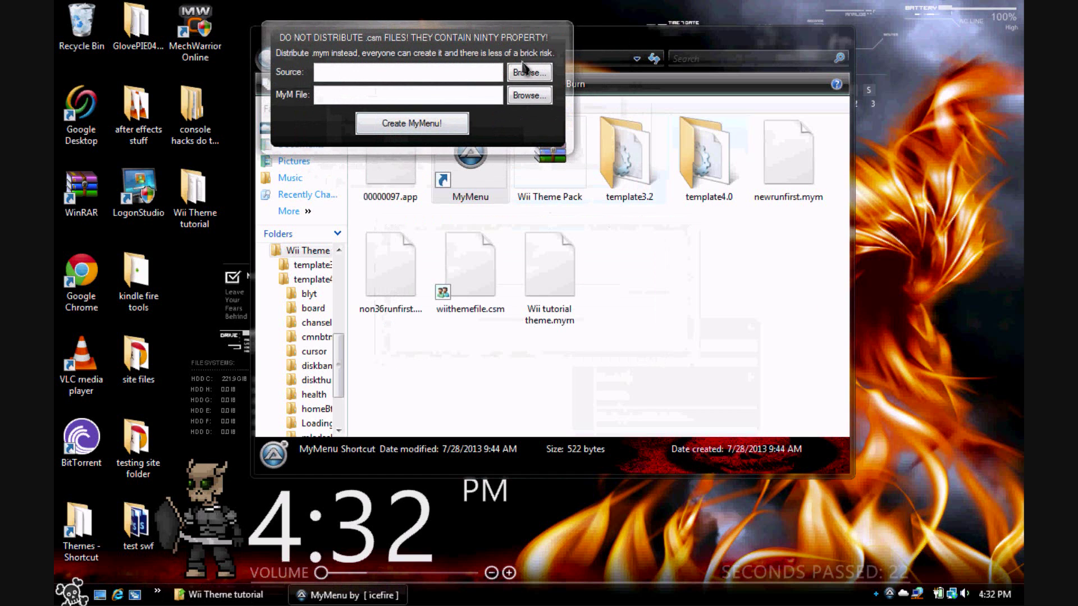
- Set wiithemefile.csm from the Wii Theme tutorial folder as the MyMenuFy source file
click(530, 73)
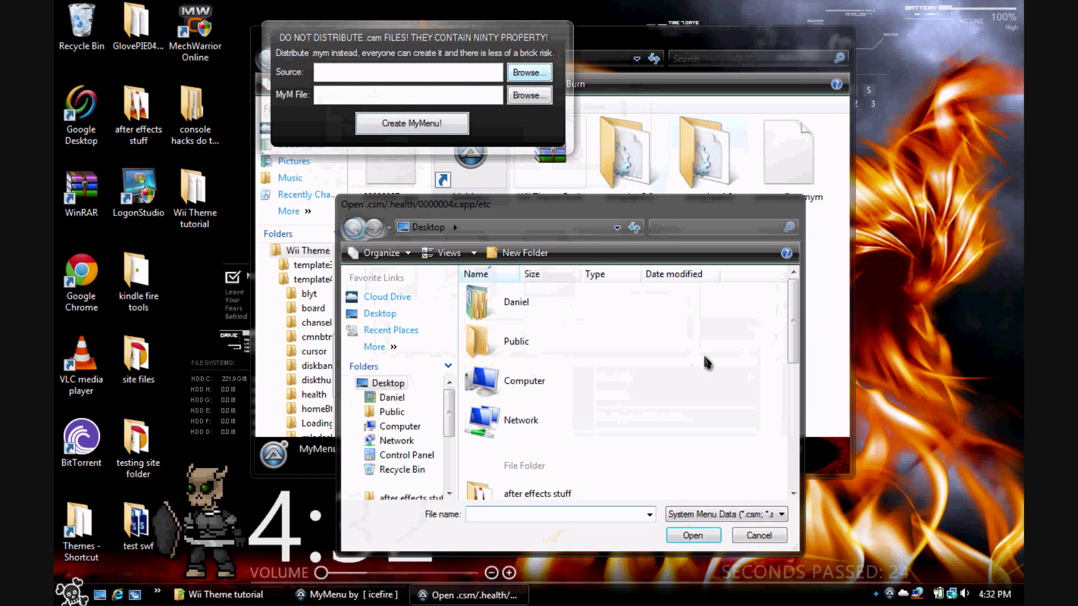
key(w)
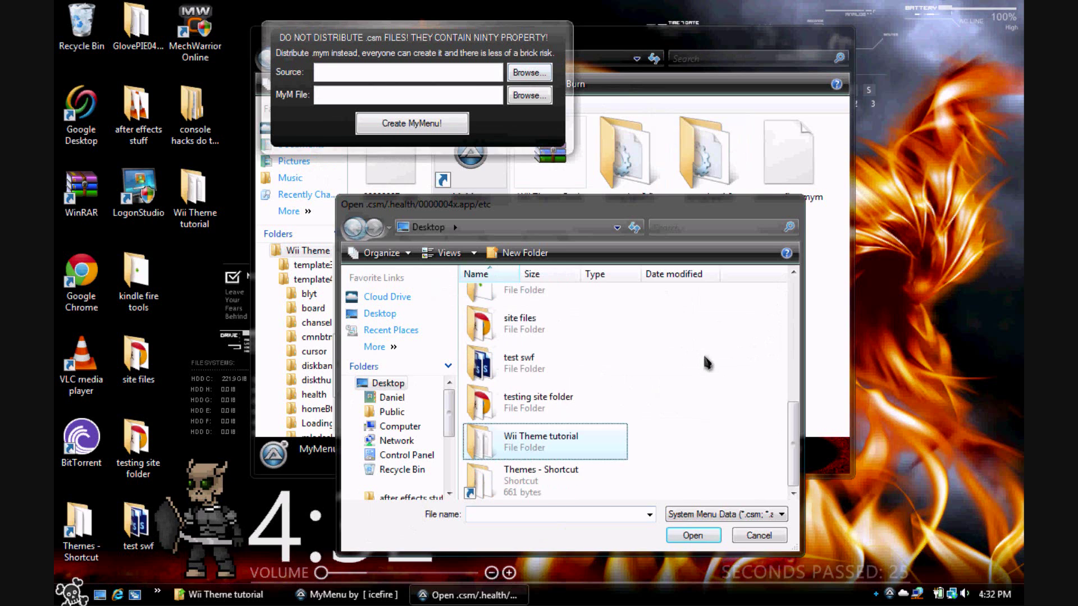
double_click(558, 440)
click(747, 327)
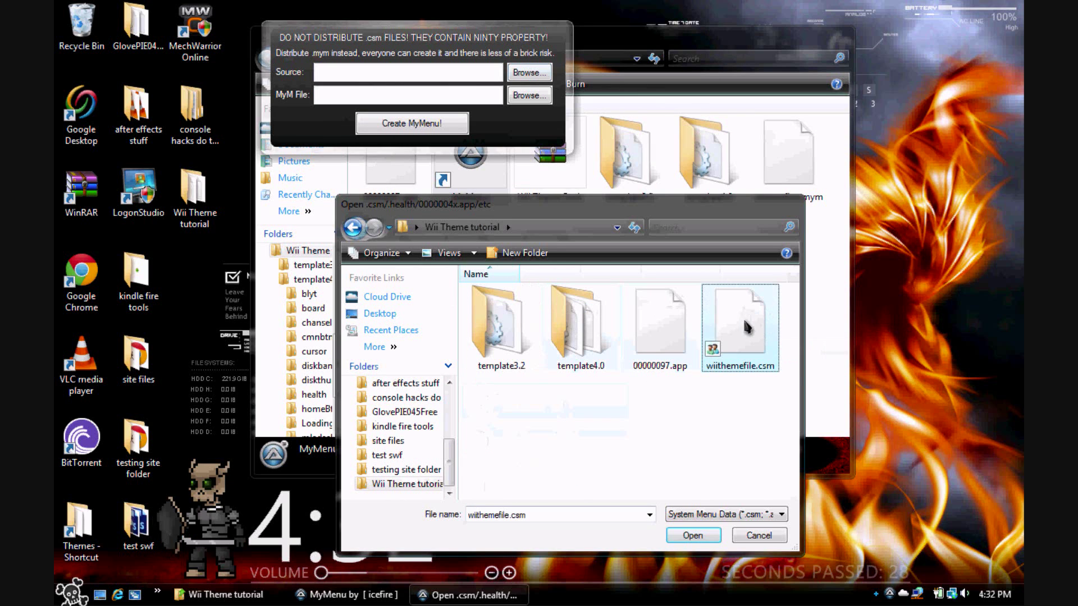
click(679, 539)
- Pick Wii tutorial theme.mym as the MyM file, run Create MyMenu, and close Explorer
click(529, 95)
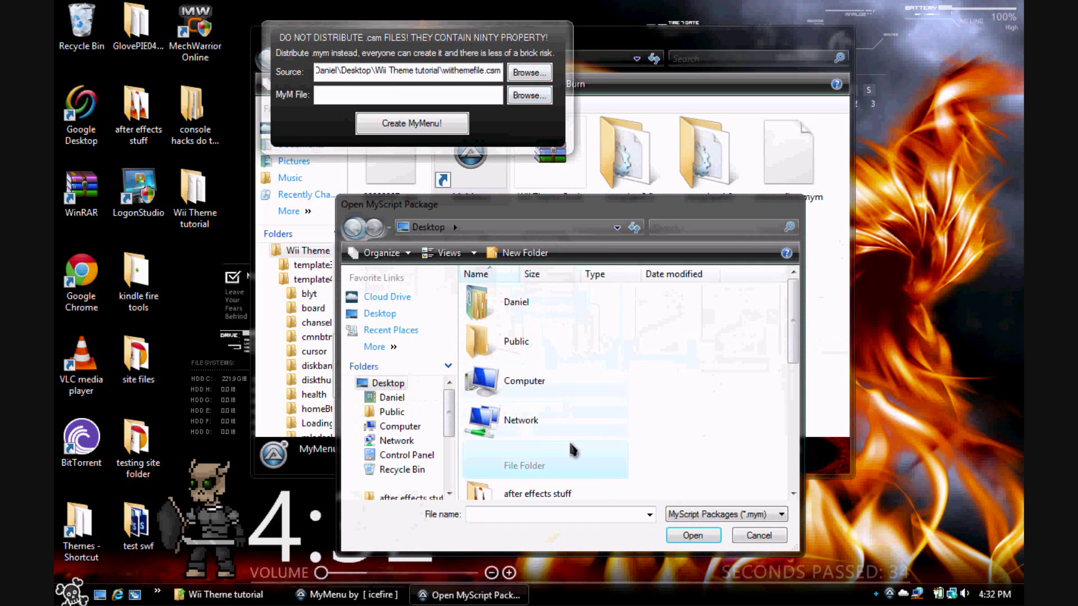
double_click(571, 449)
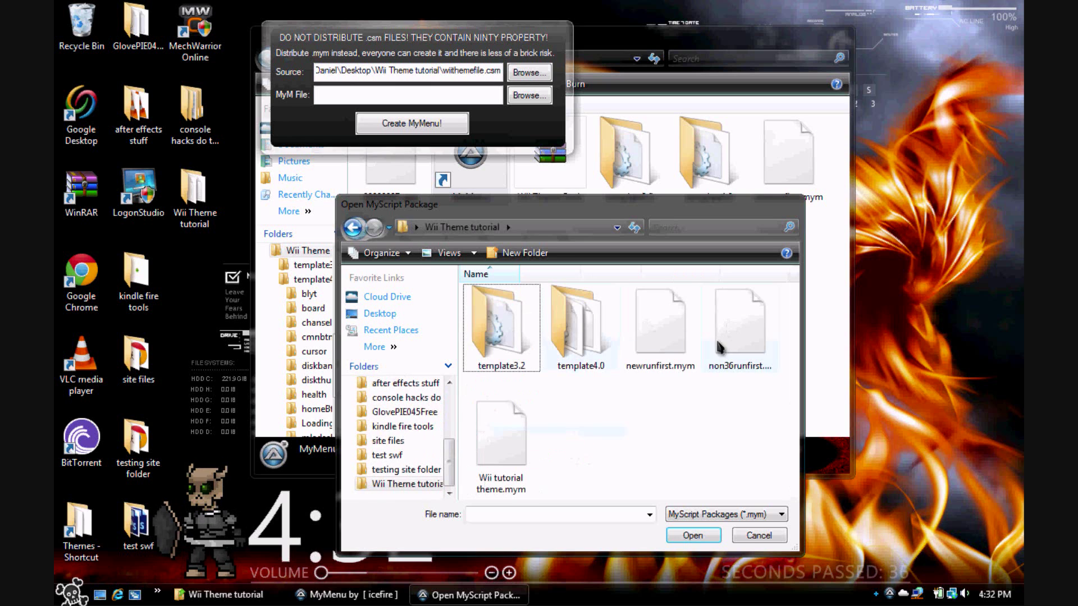
double_click(501, 438)
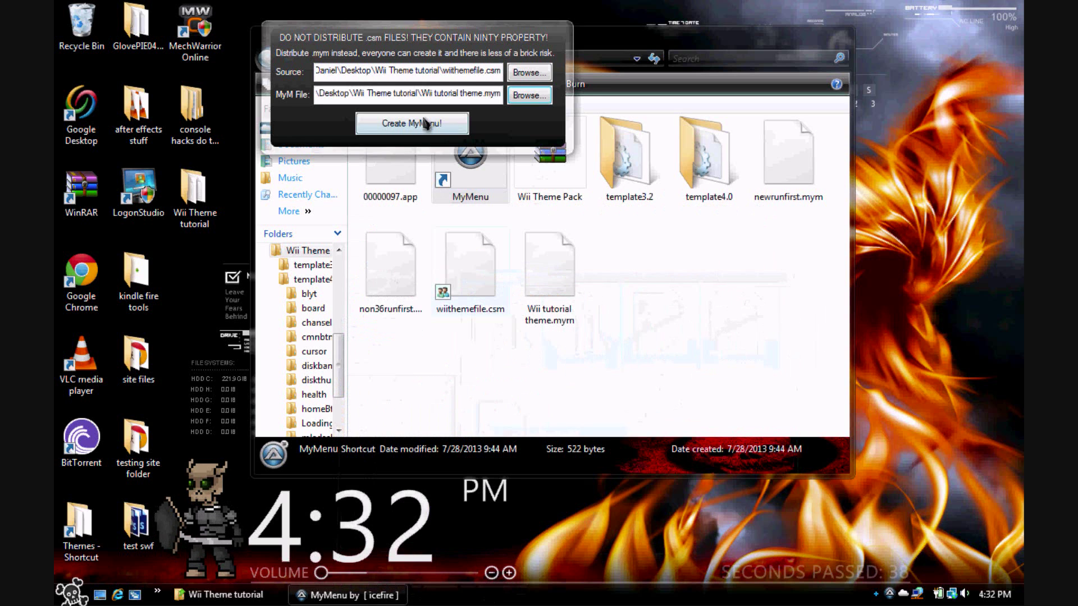
click(425, 124)
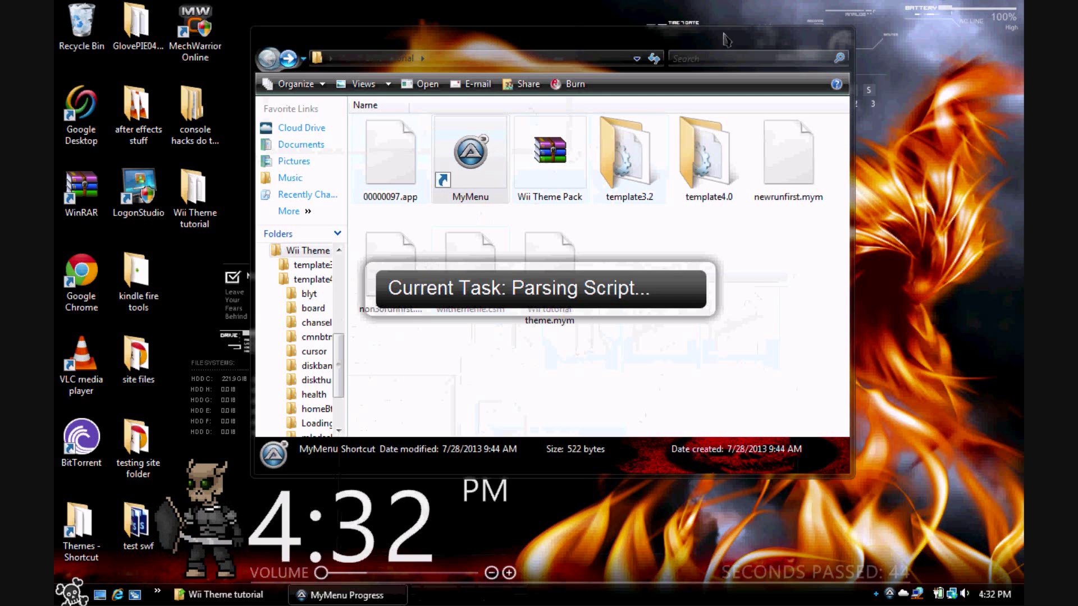
click(836, 34)
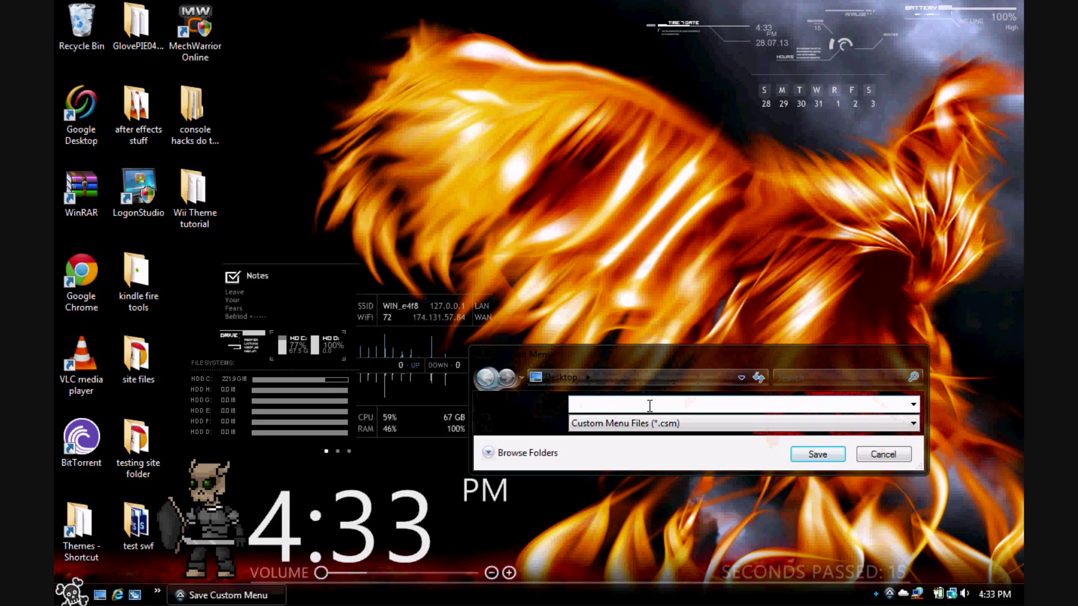
- Save the built custom menu on the desktop as 'Finial wii them'
text(Finial)
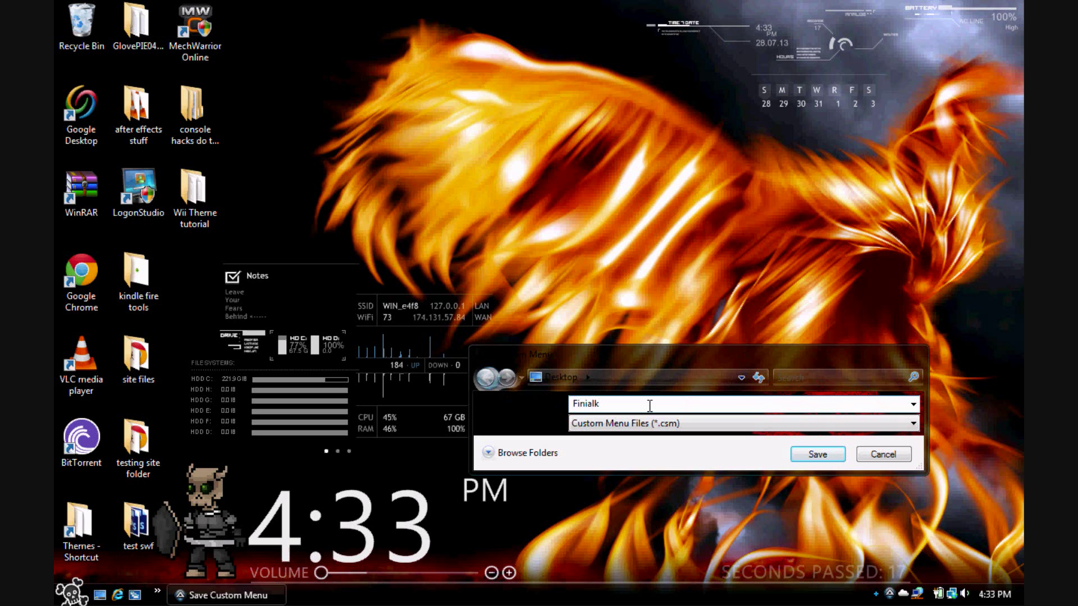
text( wii )
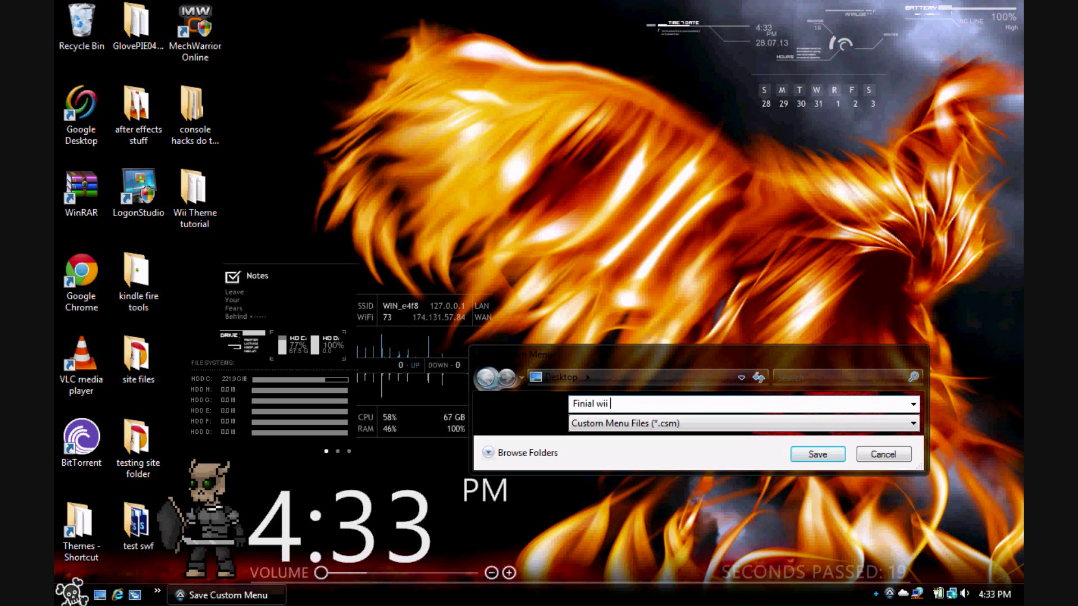
text(them)
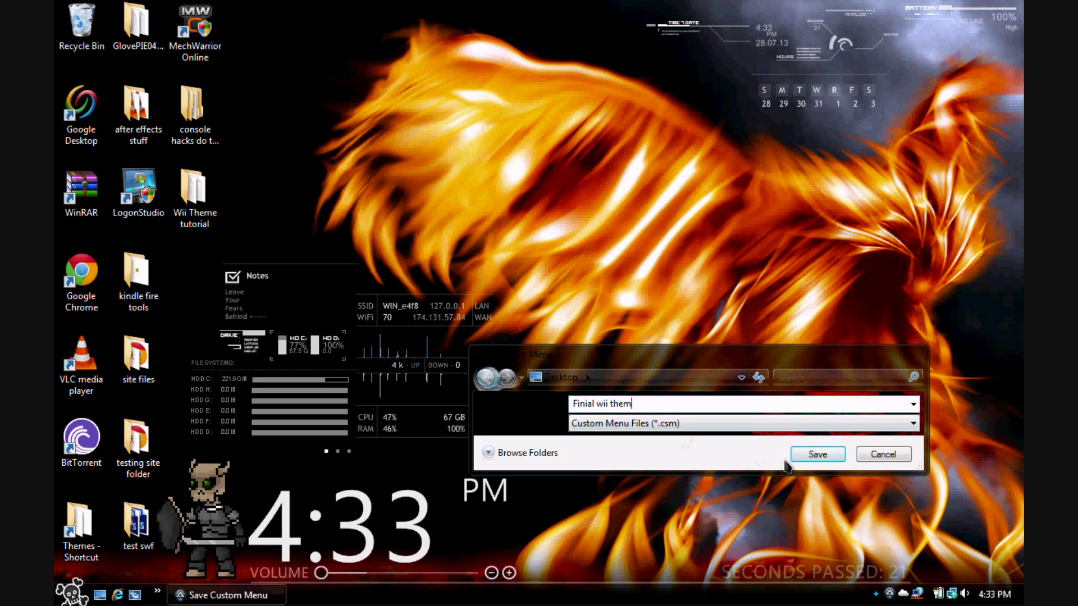
click(814, 455)
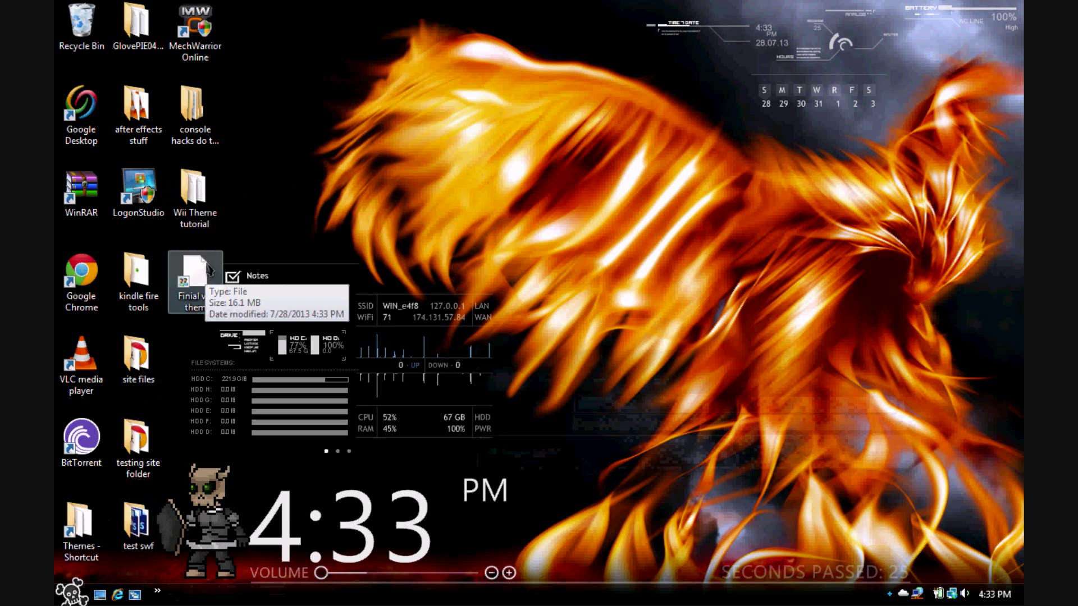
- Copy Finial wii them from the desktop into the SD card's csm folder
drag(206, 269, 253, 28)
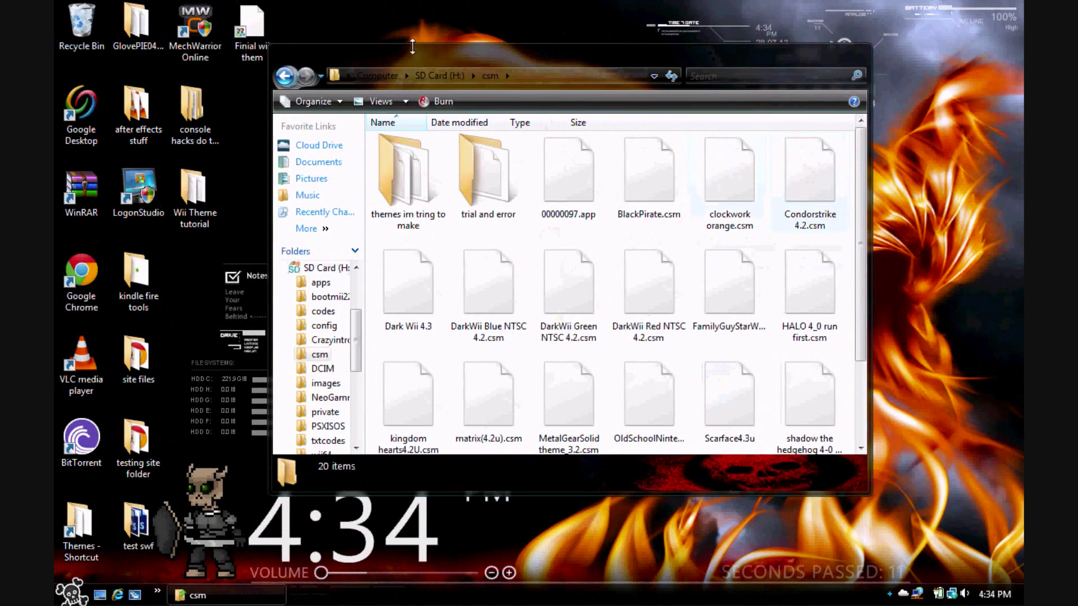
drag(416, 53, 536, 49)
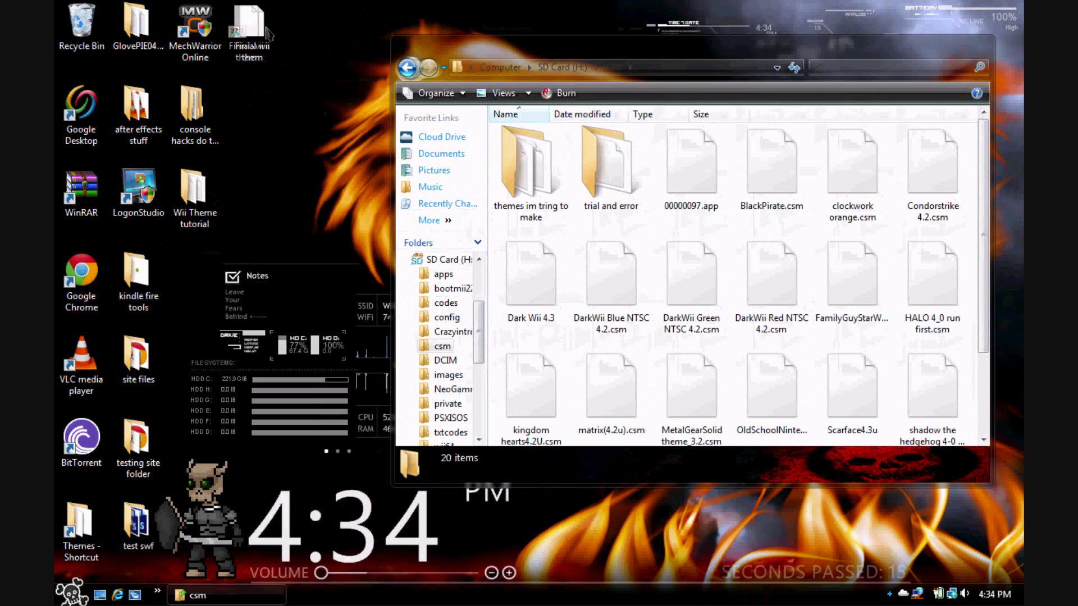
mouse_move(256, 31)
mouse_down()
mouse_move(483, 224)
mouse_move(650, 225)
mouse_move(548, 179)
mouse_move(686, 270)
mouse_move(689, 256)
mouse_move(661, 443)
mouse_move(699, 395)
mouse_up()
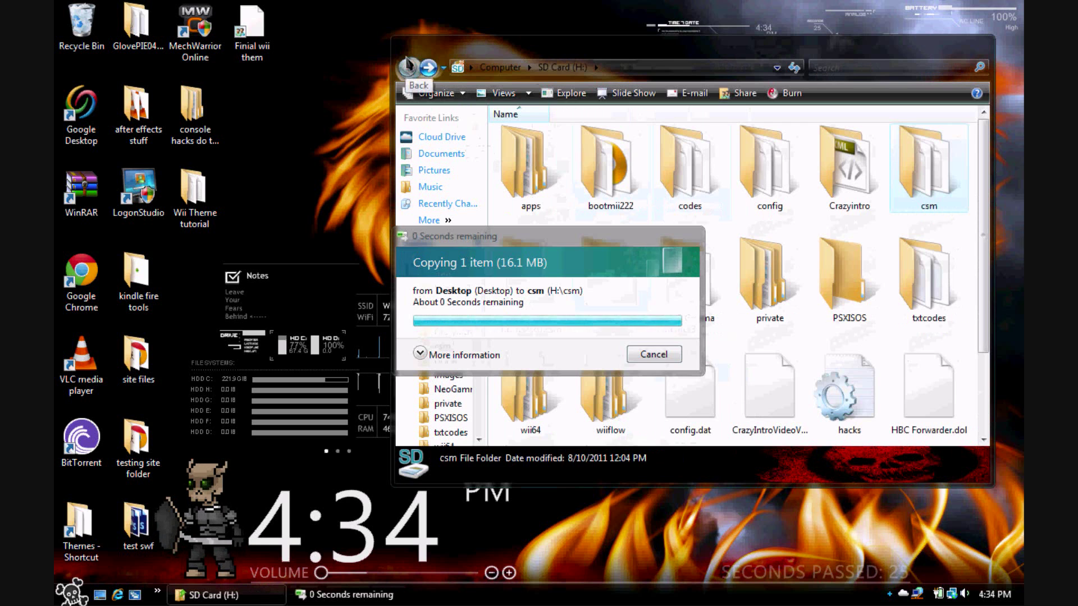
- Eject the SD card from Computer and close the window
click(499, 67)
right_click(547, 253)
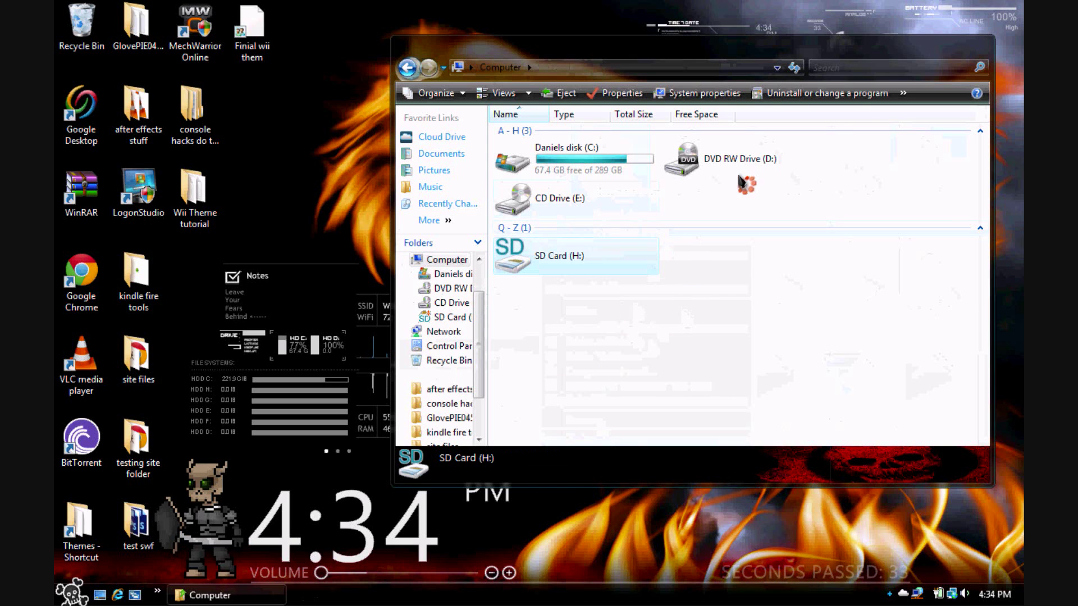
click(977, 42)
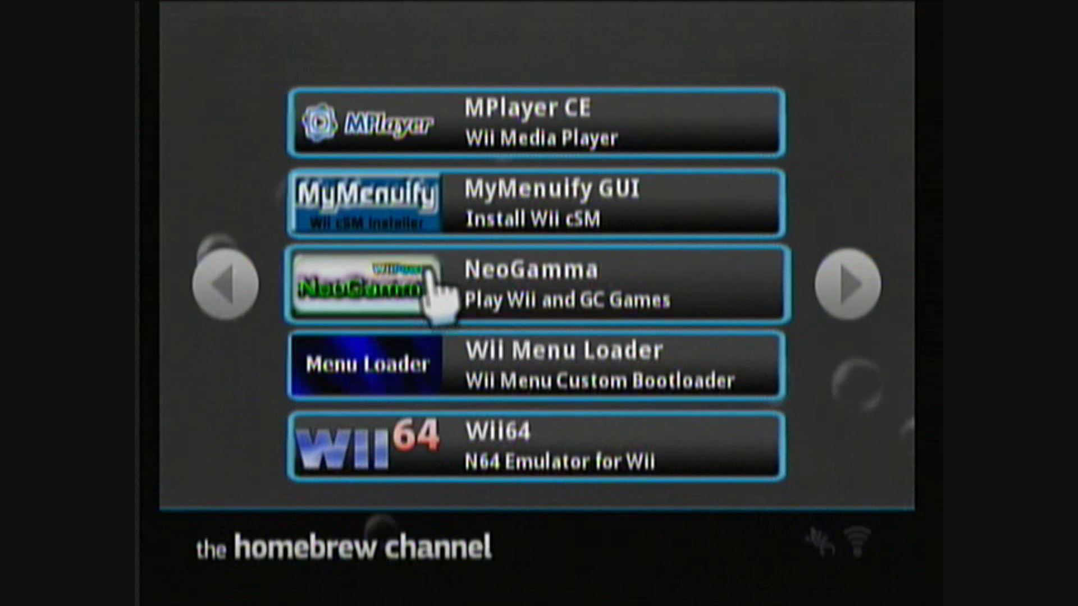
- Launch MyMenuify GUI from the Homebrew Channel list
click(502, 247)
click(561, 497)
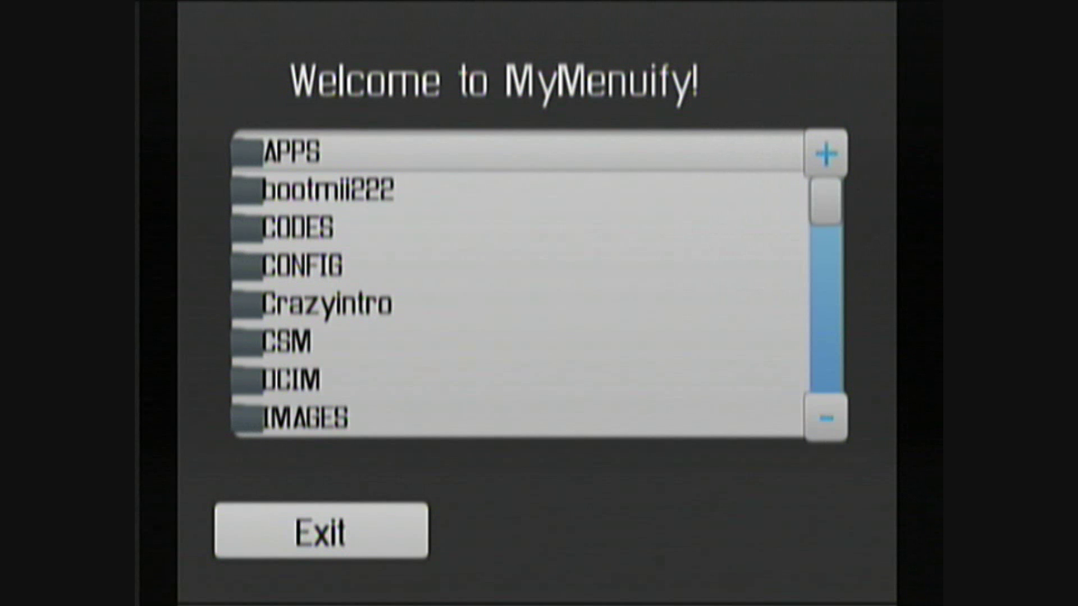
- Open the CSM folder in MyMenuify and confirm installing the Finial wii them theme
key(Down)
key(Down)
key(Down)
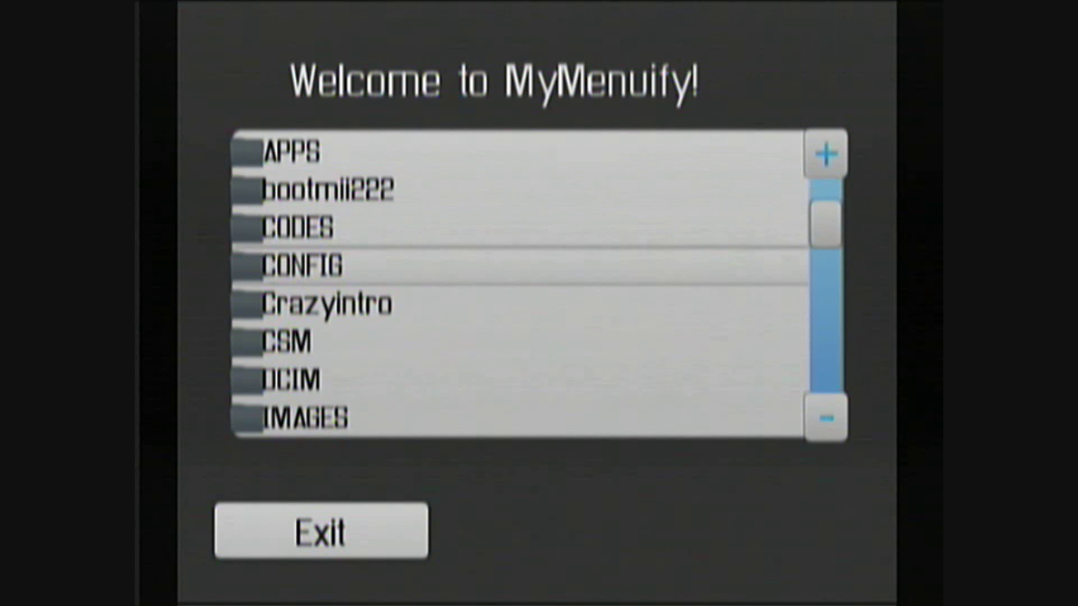
key(Down)
key(Down)
key(Return)
key(Down)
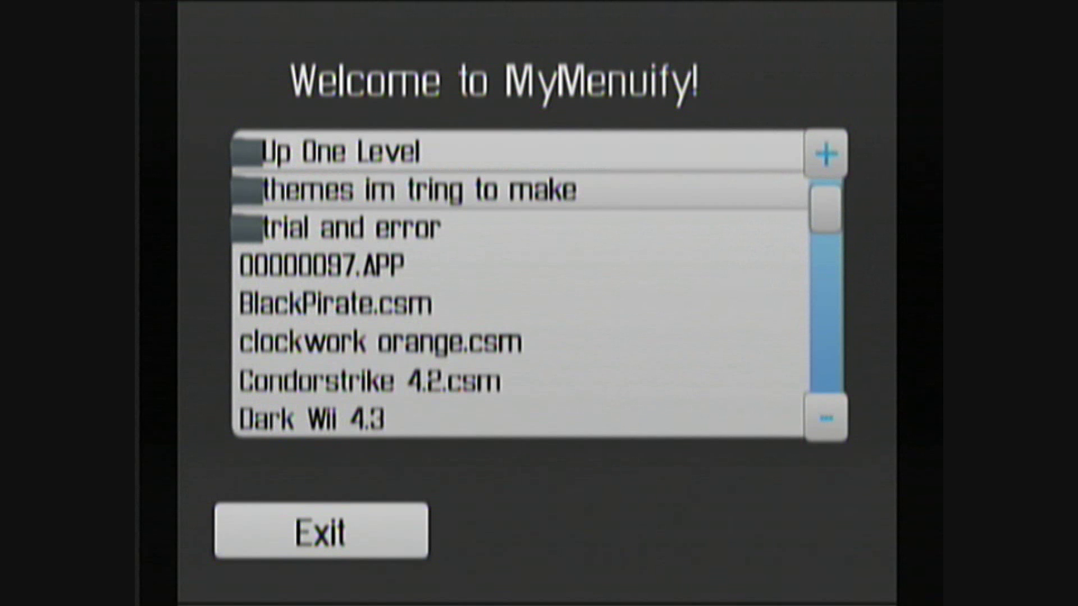
key(Down)
key(Down)
key(Down)
key(Down)
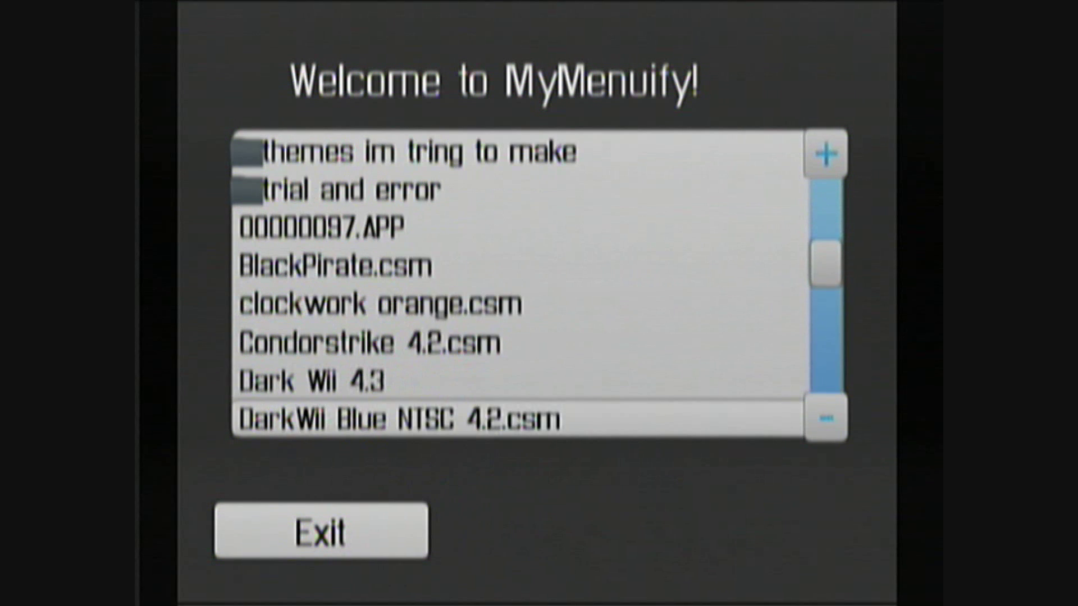
key(Down)
key(Down)
key(Down)
key(Down)
key(Up)
key(Up)
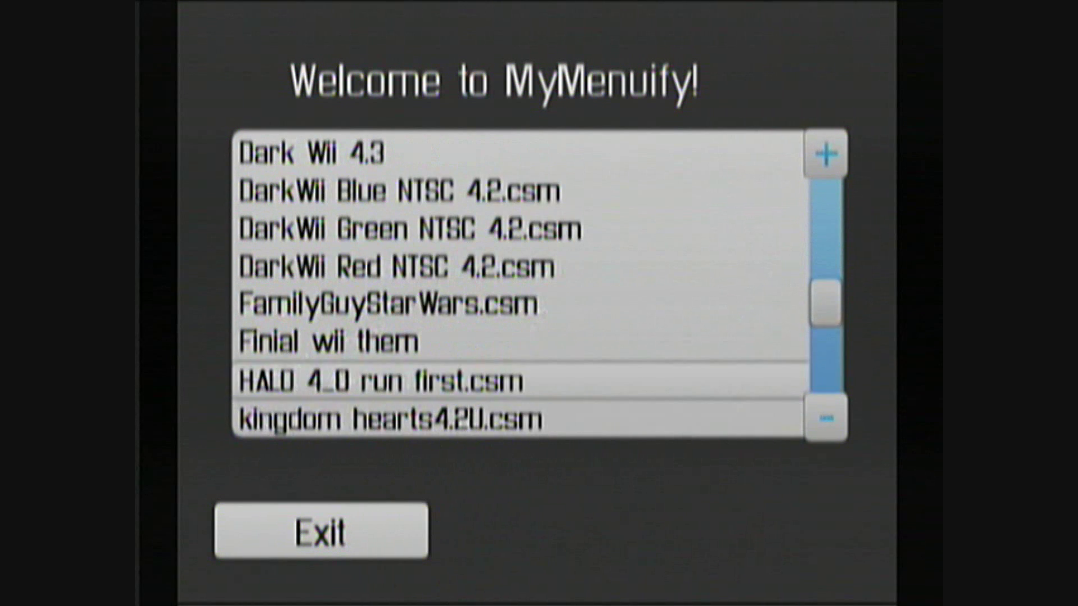
key(Return)
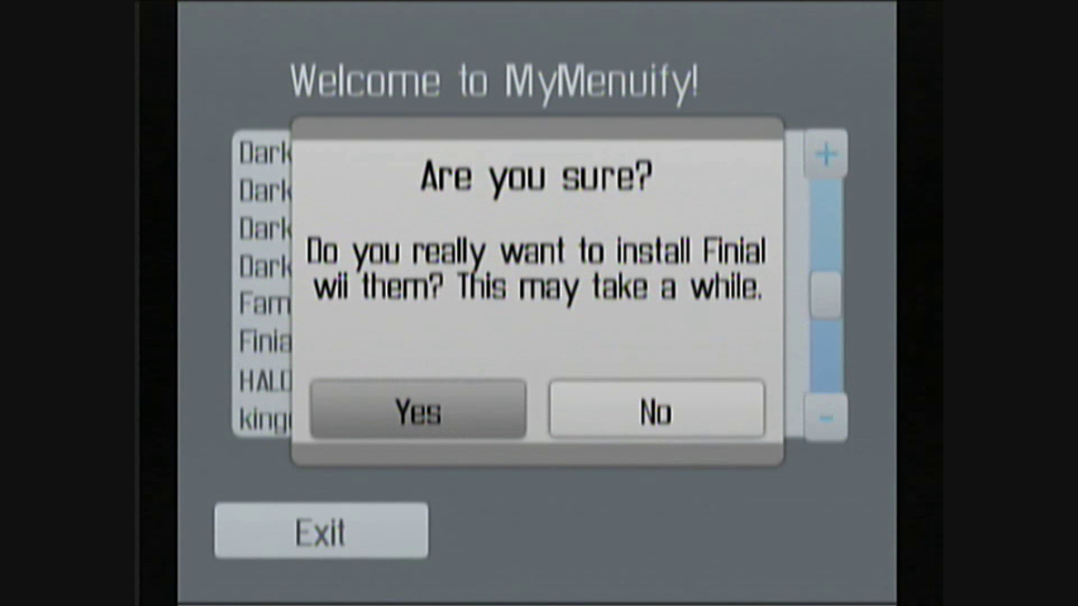
click(448, 393)
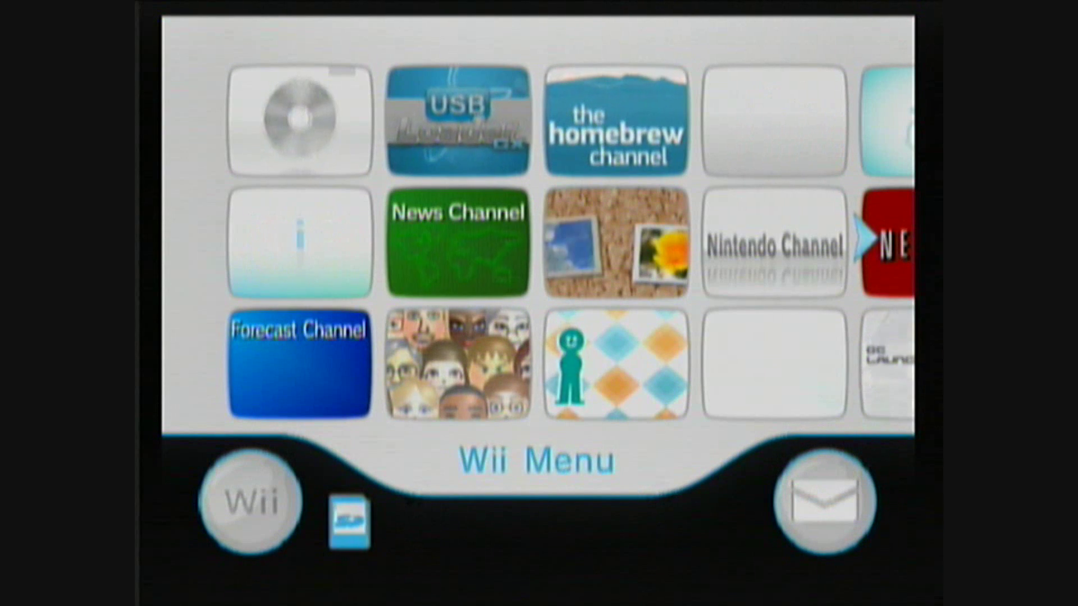
- Open Data Management from Wii Options, returning from a stray Disc Channel visit
click(252, 500)
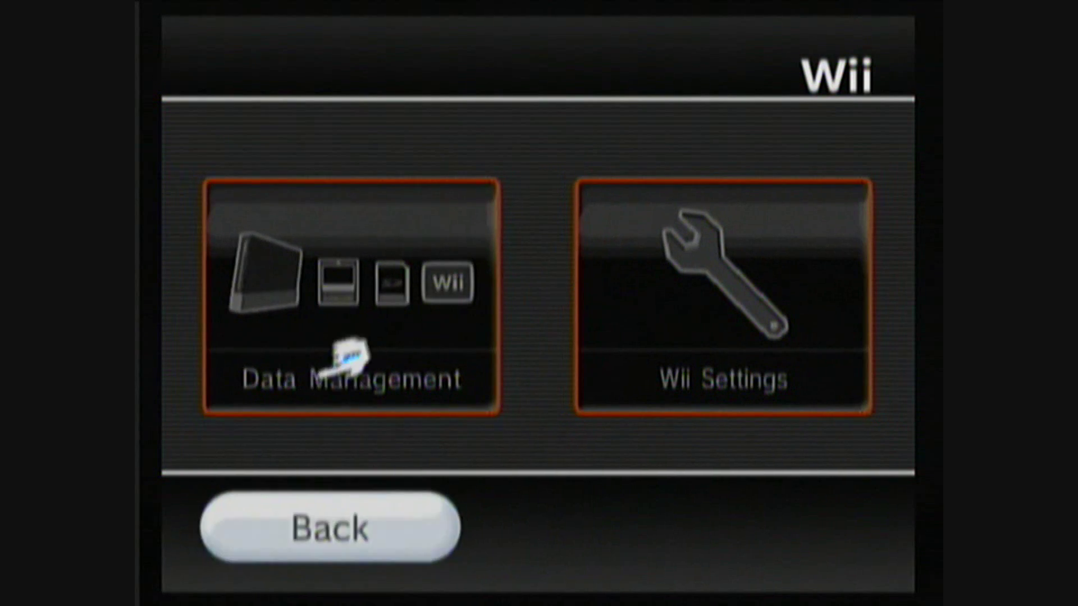
click(337, 351)
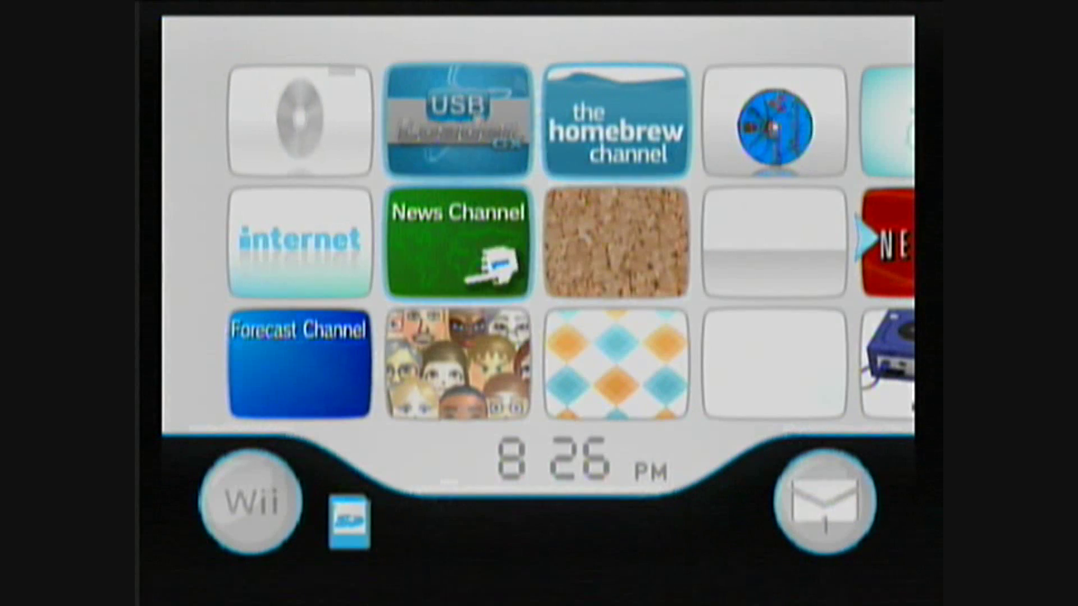
click(337, 168)
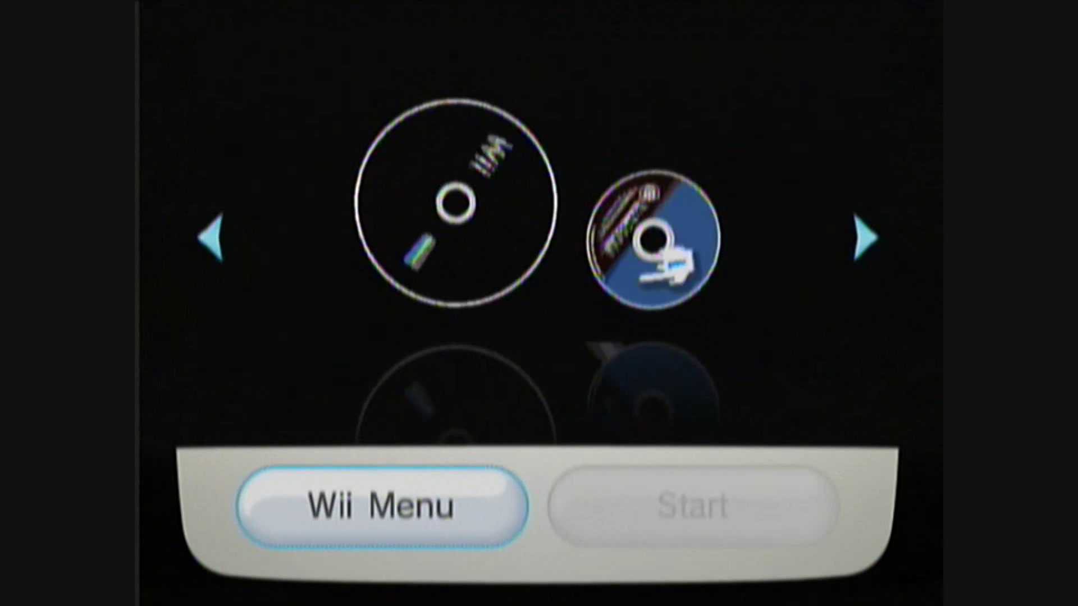
click(474, 505)
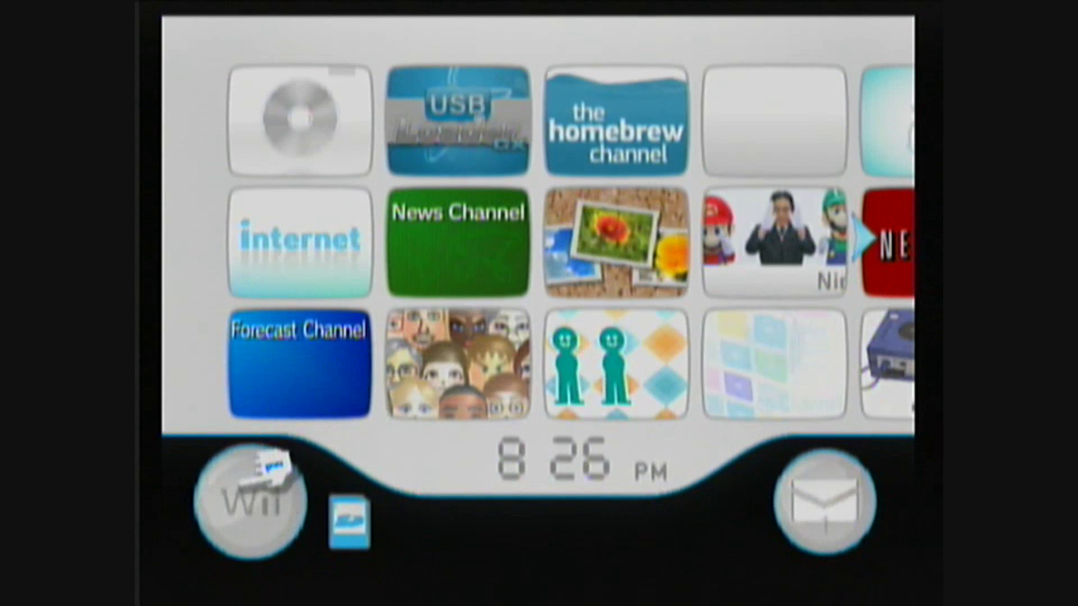
click(261, 494)
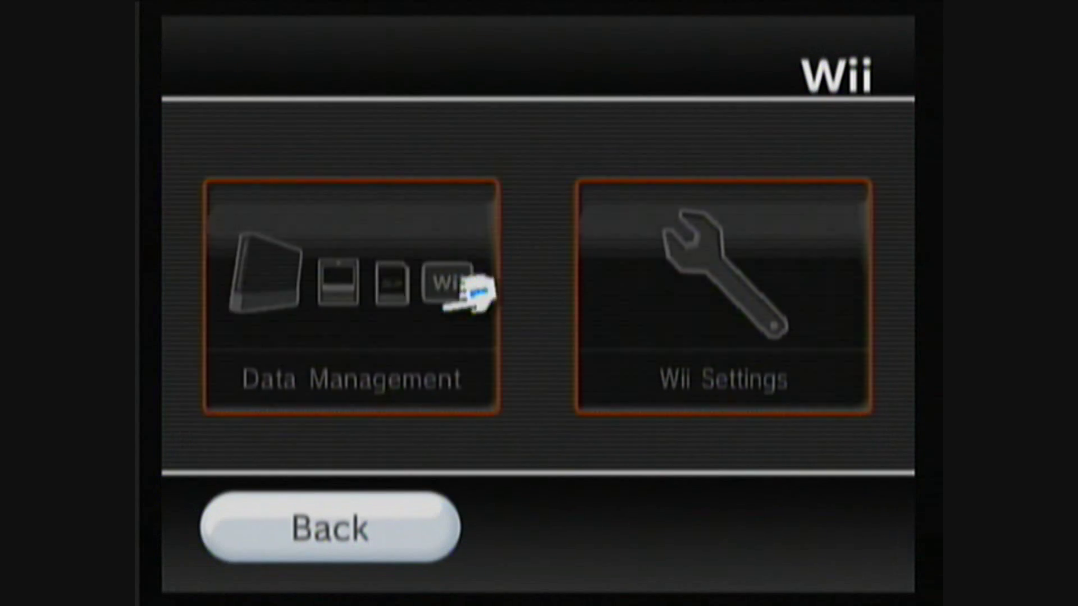
click(473, 289)
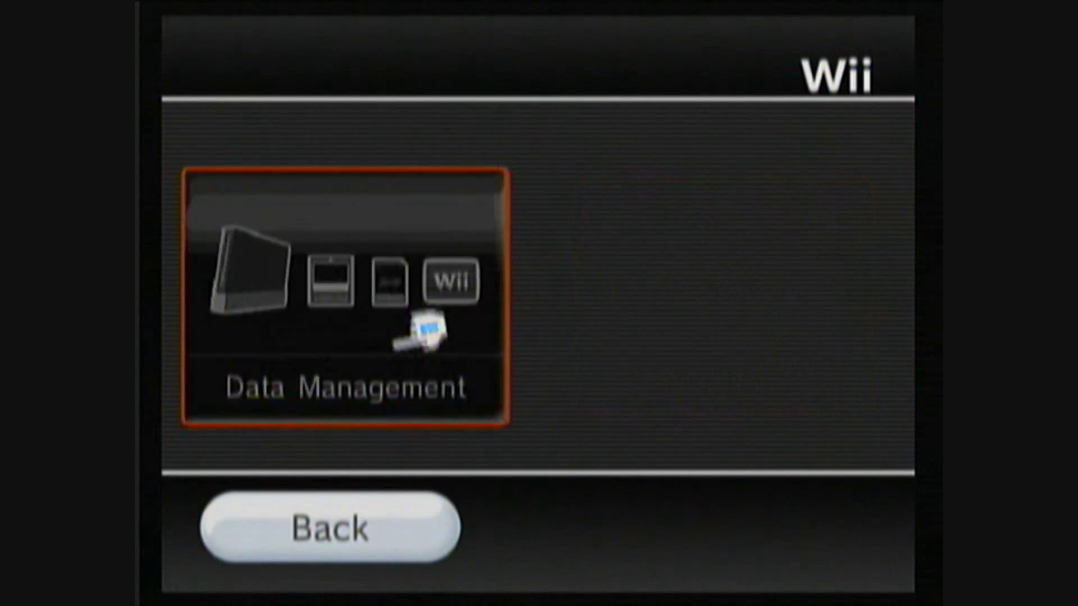